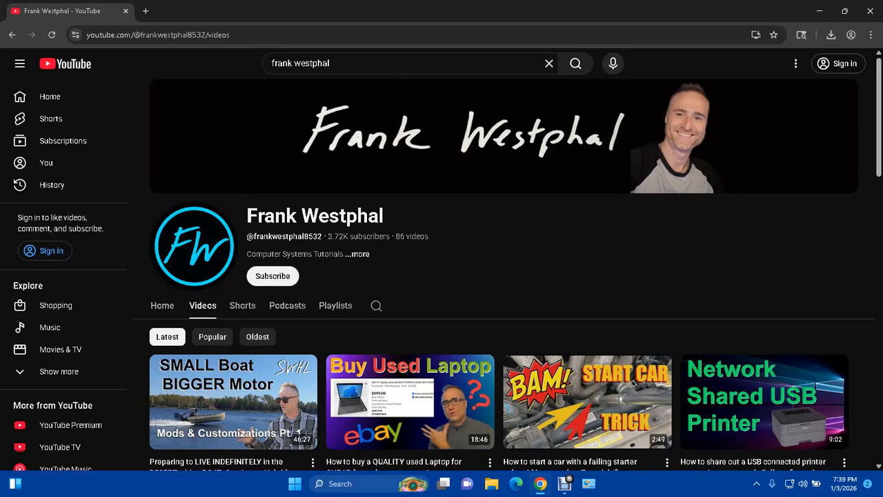
- Look through the videos listed on the YouTube channel
{"action": "scroll", "coordinate": [504, 276], "scroll_direction": "down", "scroll_amount": 1}
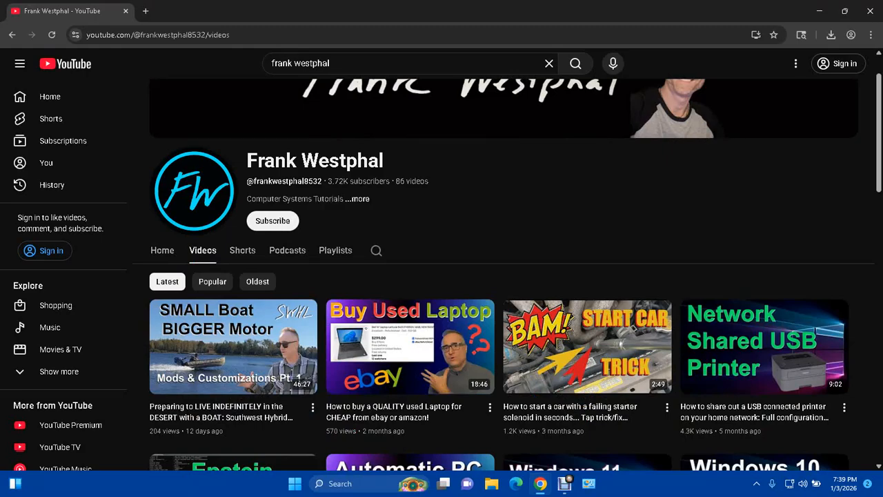
{"action": "scroll", "coordinate": [414, 158], "scroll_direction": "down", "scroll_amount": 7}
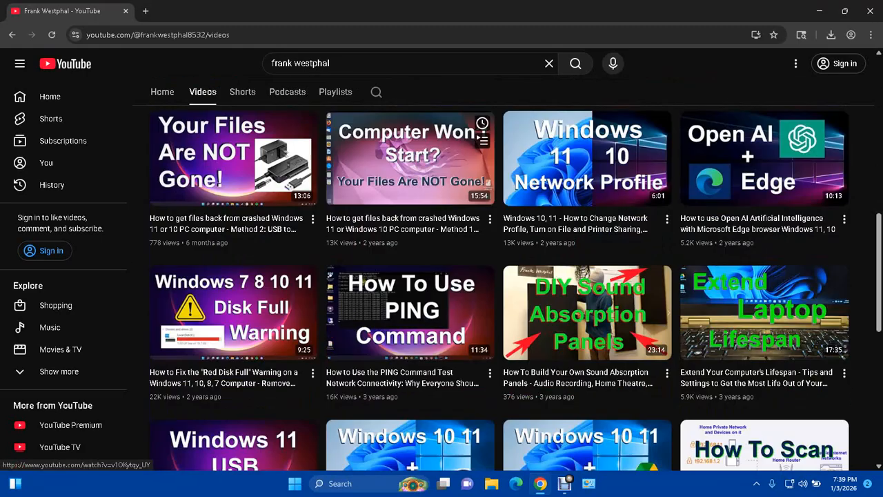
{"action": "scroll", "coordinate": [414, 158], "scroll_direction": "down", "scroll_amount": 3}
{"action": "scroll", "coordinate": [414, 159], "scroll_direction": "up", "scroll_amount": 10}
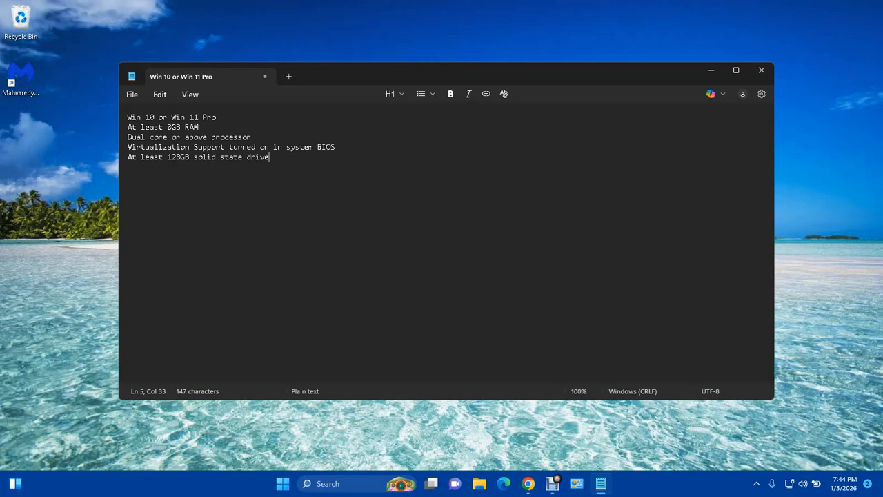
- Highlight each system requirement in the note in turn, from the Windows edition down to the solid state drive
{"action": "key", "text": "ctrl+Home"}
{"action": "key", "text": "shift+Down"}
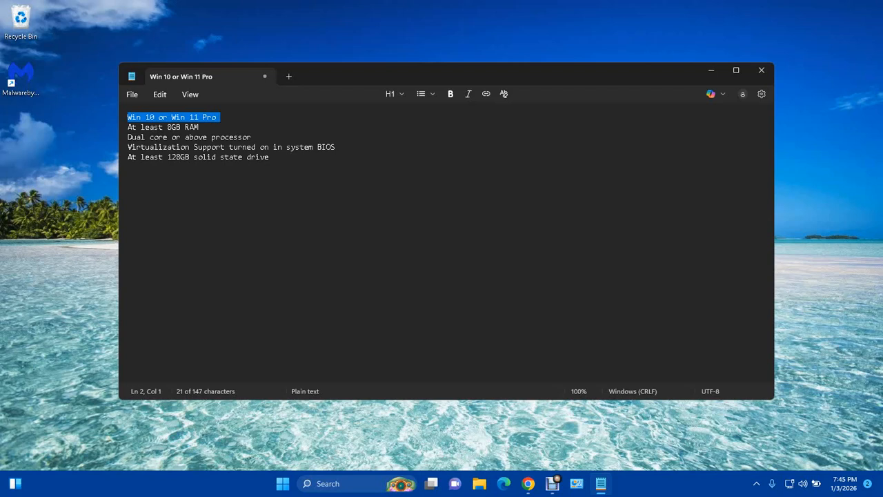
{"action": "key", "text": "Right"}
{"action": "key", "text": "shift+Down"}
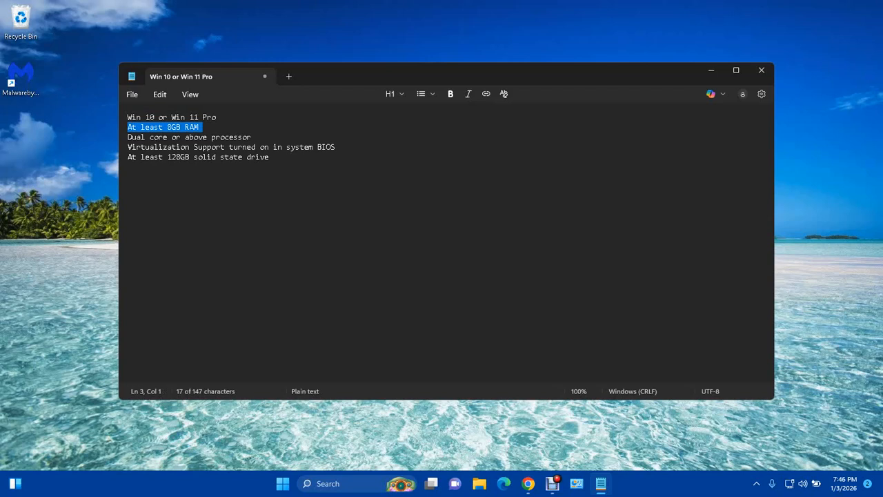
{"action": "left_click_drag", "start_coordinate": [127, 137], "coordinate": [257, 137]}
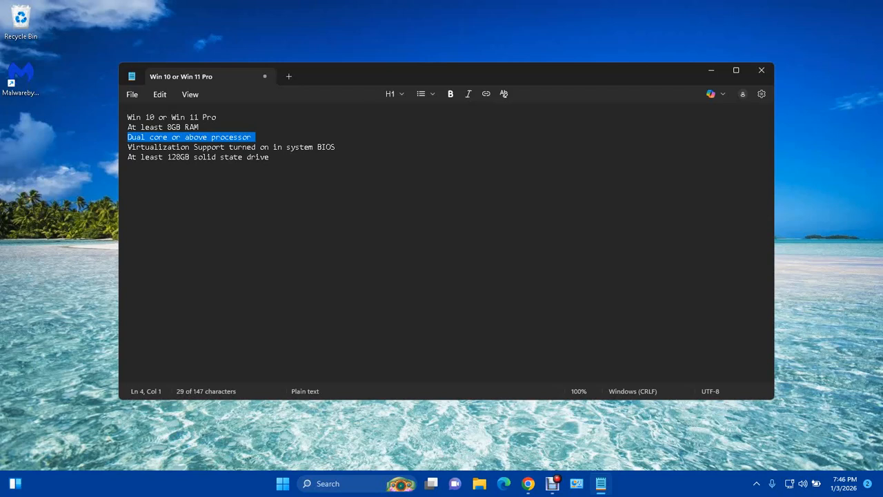
{"action": "mouse_move", "coordinate": [128, 147]}
{"action": "left_mouse_down"}
{"action": "mouse_move", "coordinate": [326, 147]}
{"action": "mouse_move", "coordinate": [127, 157]}
{"action": "left_mouse_up"}
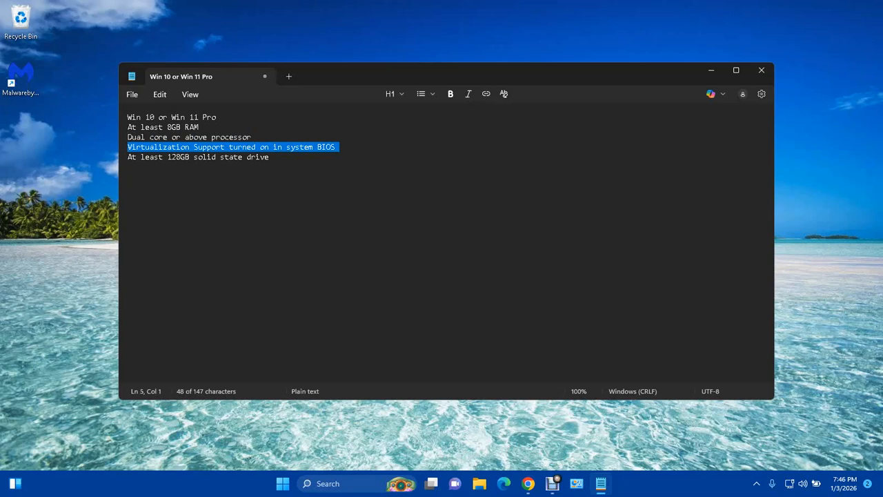
{"action": "left_click_drag", "start_coordinate": [129, 158], "coordinate": [270, 158]}
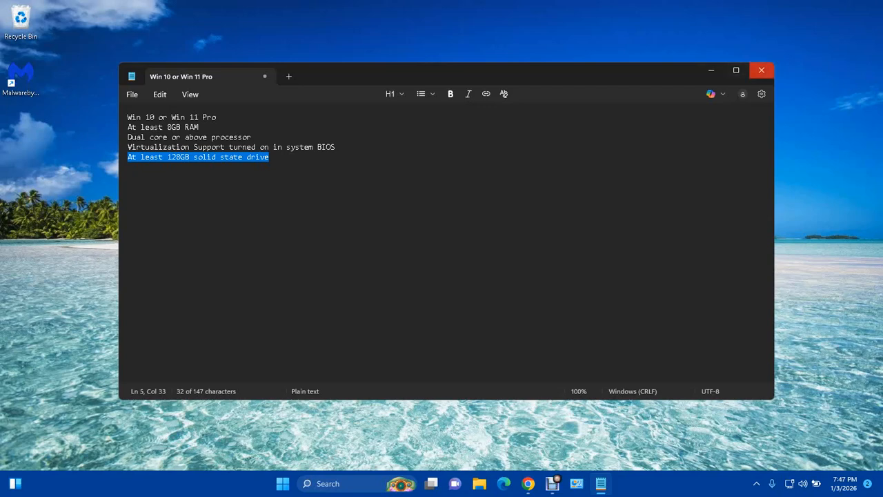
- Close the note, switch to Chrome and download Ubuntu Desktop 25.10 for Intel or AMD 64-bit, checking its download progress
{"action": "left_click", "coordinate": [761, 70]}
{"action": "left_click", "coordinate": [542, 484]}
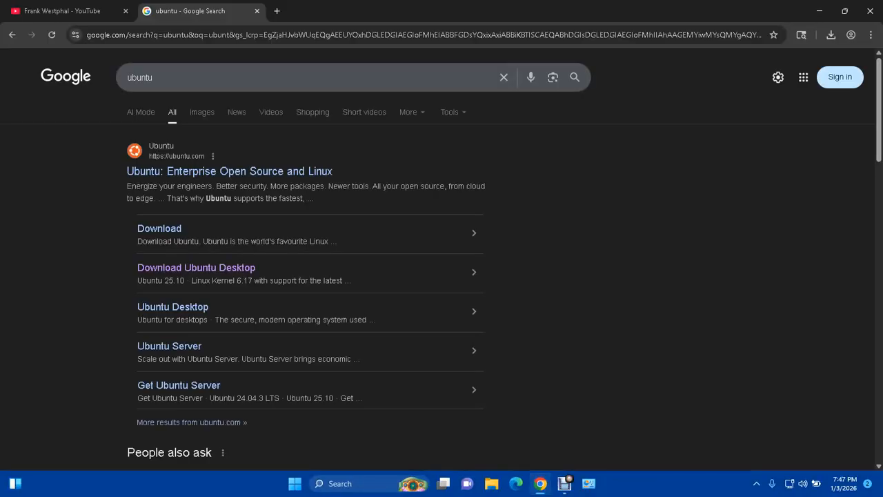
{"action": "left_click", "coordinate": [196, 268]}
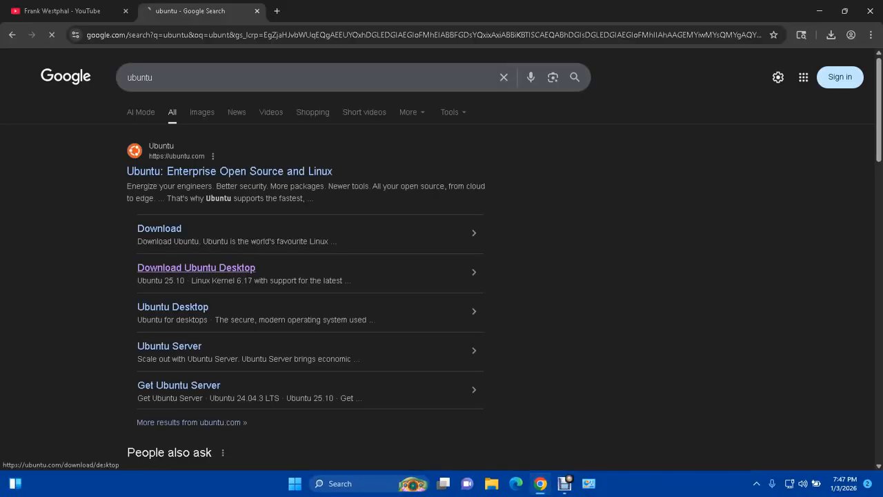
{"action": "scroll", "coordinate": [442, 276], "scroll_direction": "down", "scroll_amount": 10}
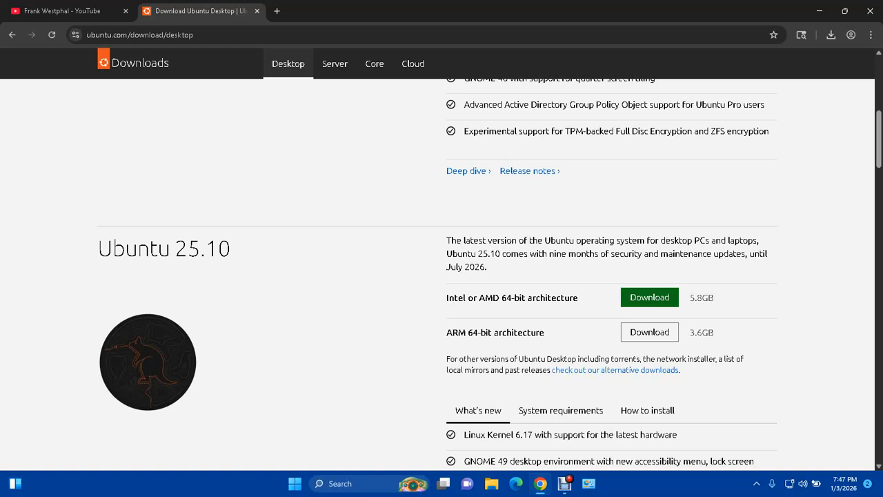
{"action": "left_click", "coordinate": [650, 297]}
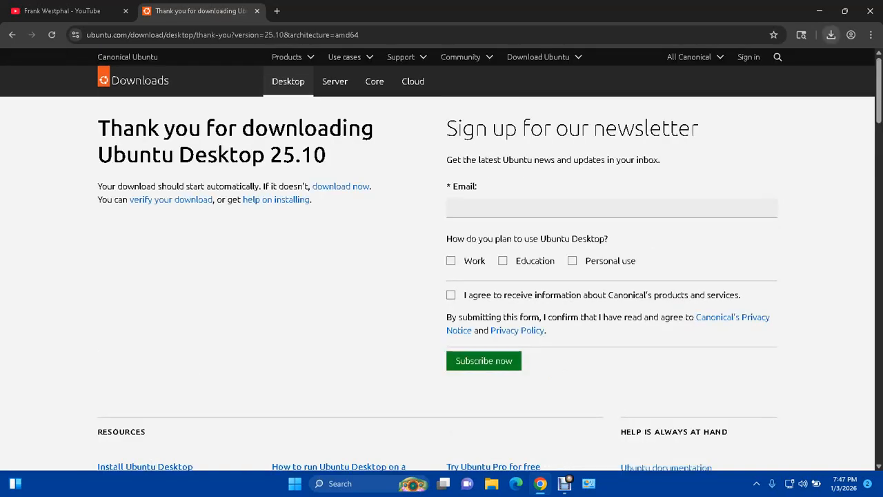
{"action": "left_click", "coordinate": [831, 34]}
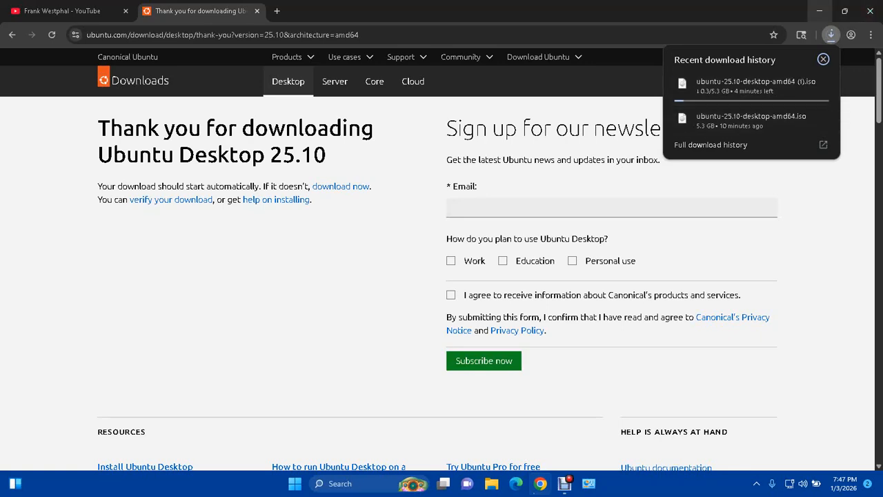
{"action": "left_click", "coordinate": [819, 11]}
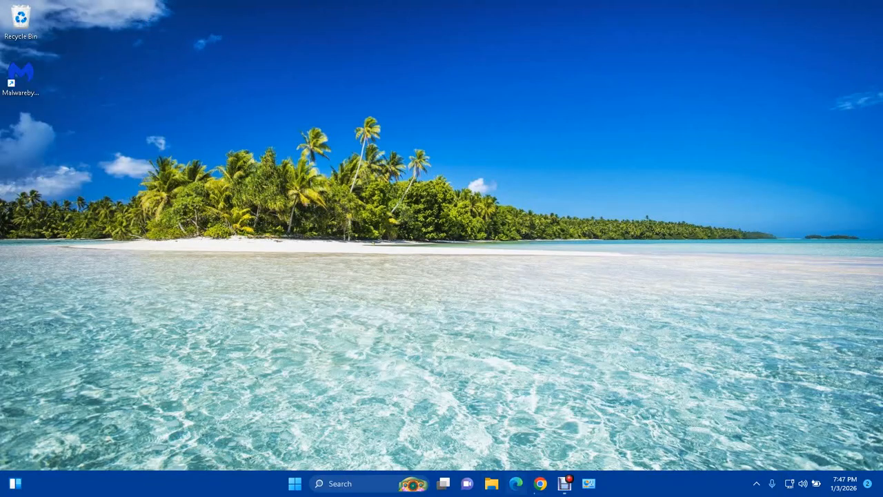
- Open the Windows Features list through Programs and Features in Control Panel
{"action": "key", "text": "super+s"}
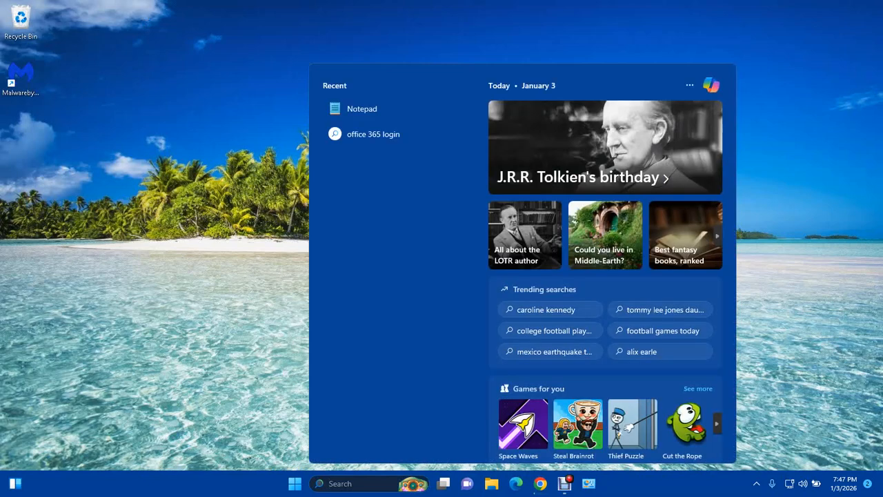
{"action": "type", "text": "control panel"}
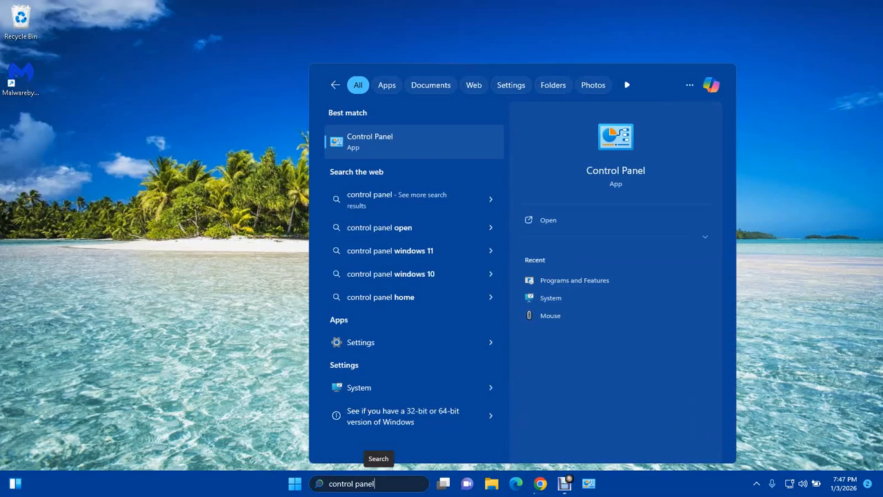
{"action": "key", "text": "Return"}
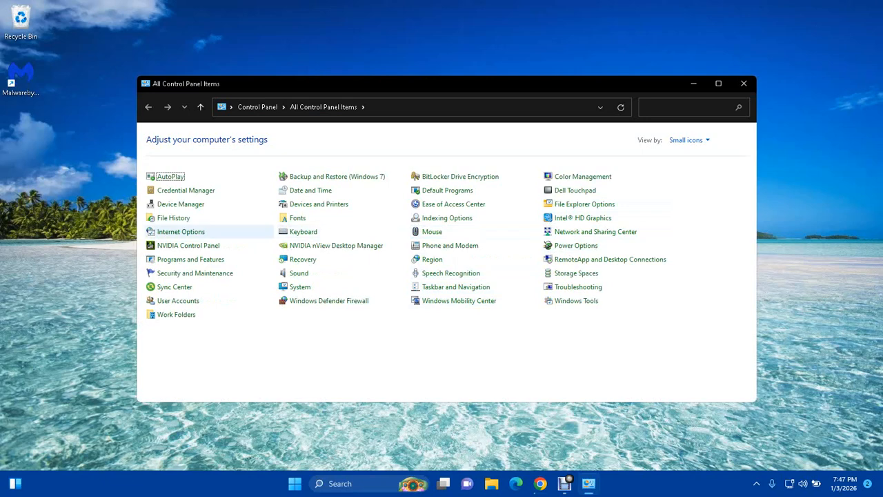
{"action": "left_click", "coordinate": [190, 259]}
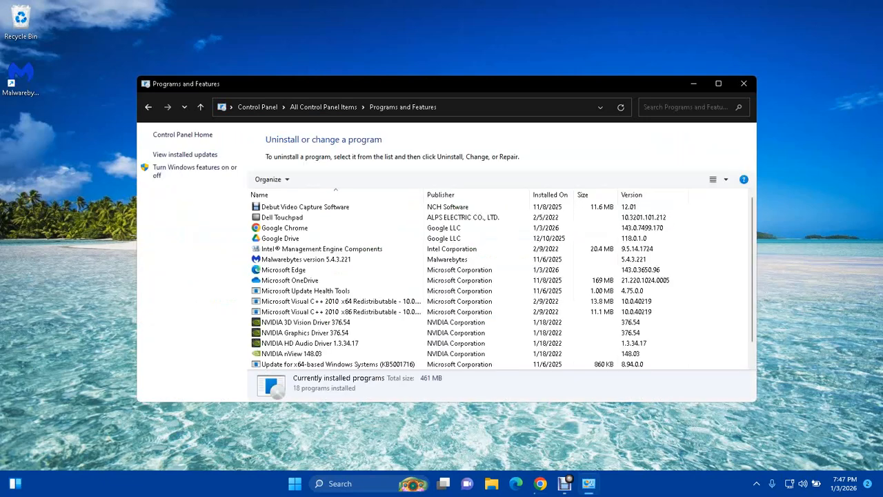
{"action": "left_click", "coordinate": [195, 167]}
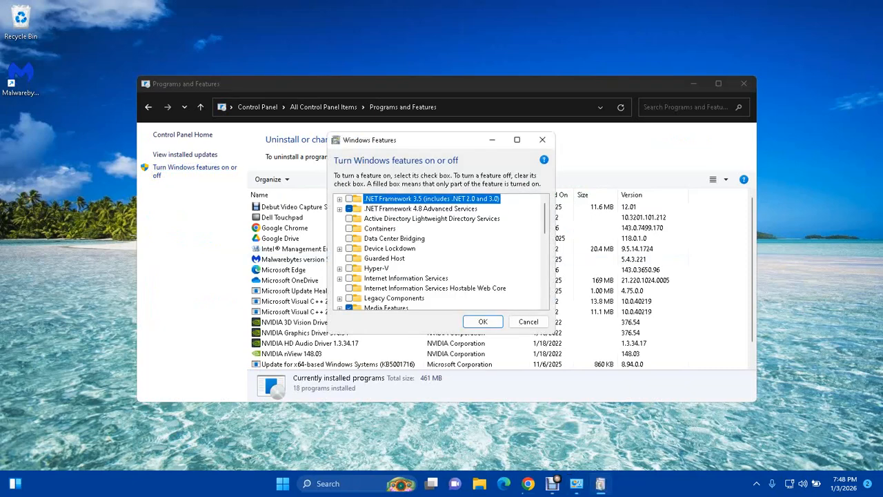
- Turn on the Hyper-V feature, including Hyper-V Management Tools and Hyper-V Platform, and apply the change
{"action": "left_click", "coordinate": [349, 268]}
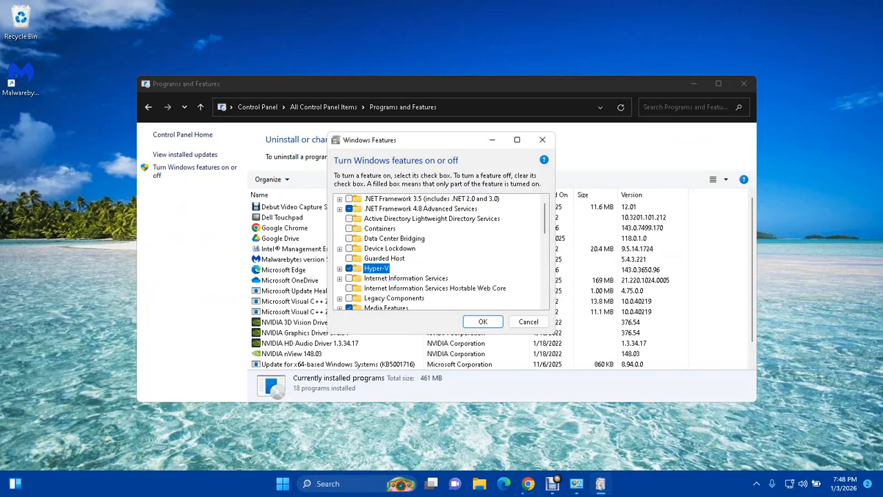
{"action": "left_click", "coordinate": [339, 269]}
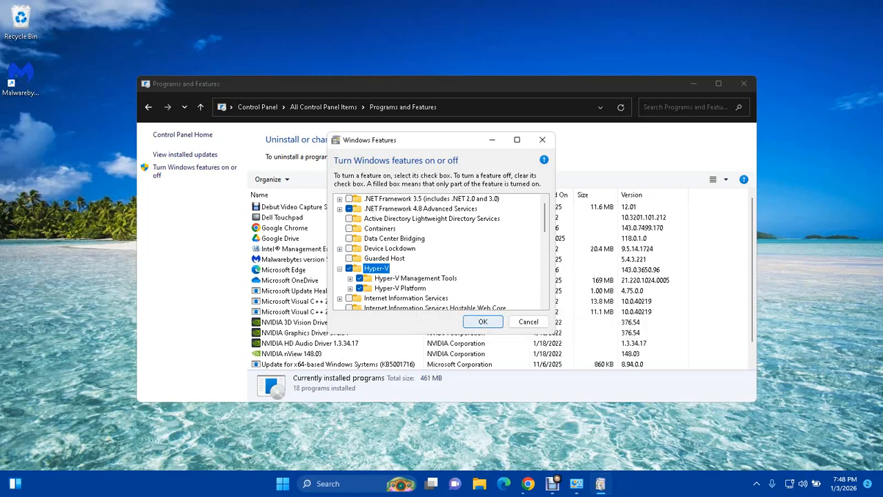
{"action": "left_click", "coordinate": [483, 322]}
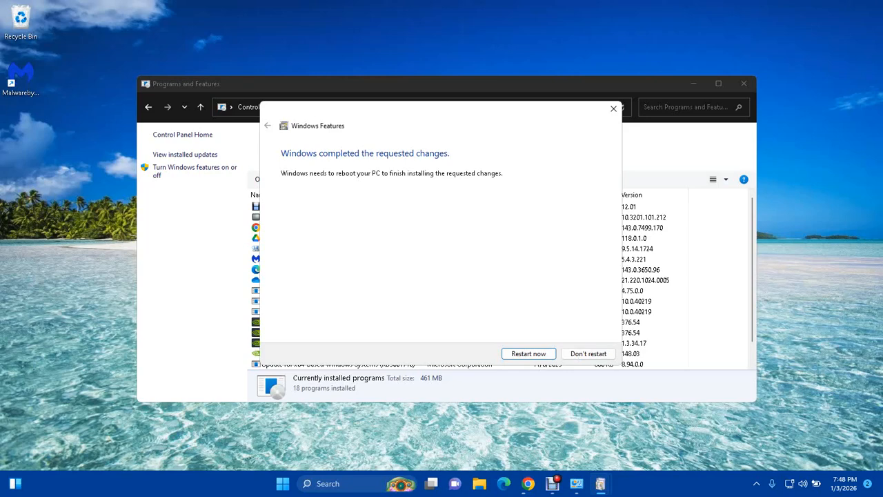
- Open Hyper-V Manager and select the LAPTOP server
{"action": "key", "text": "super+s"}
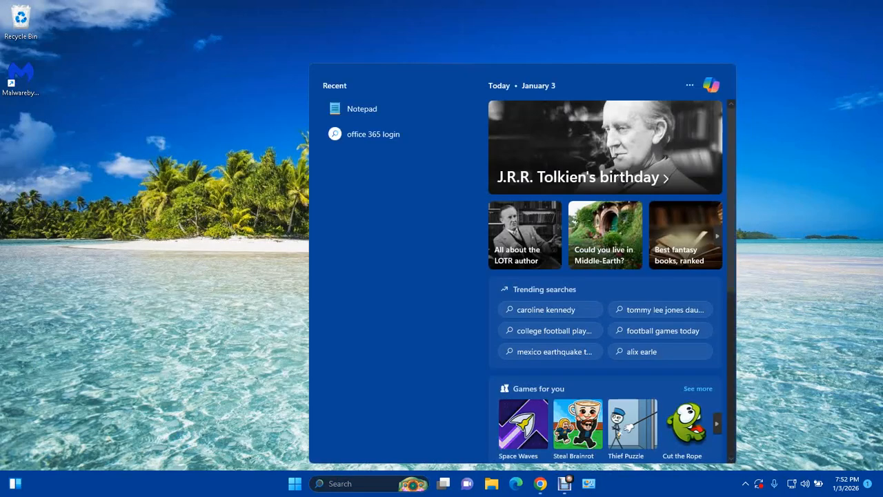
{"action": "type", "text": "hy"}
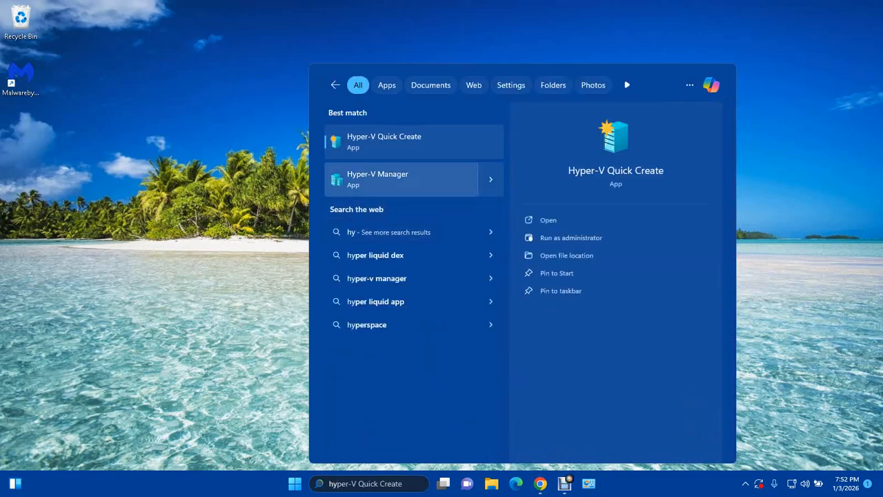
{"action": "left_click", "coordinate": [401, 179]}
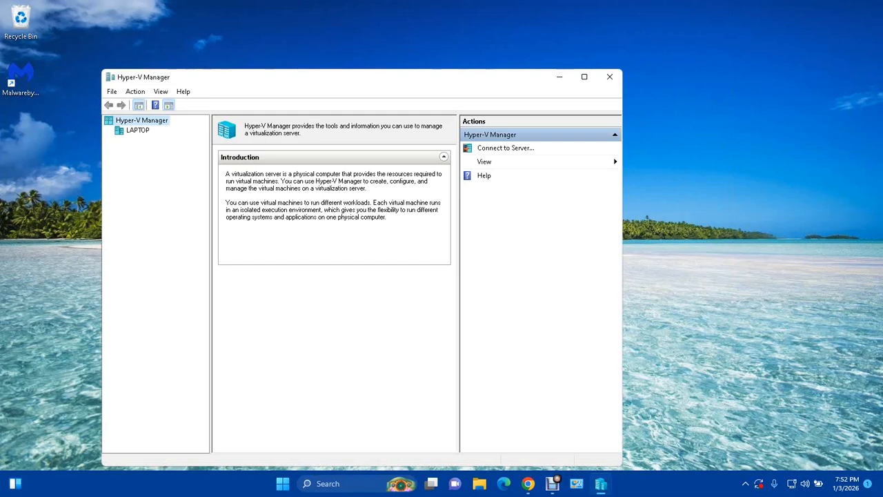
{"action": "left_click", "coordinate": [137, 130]}
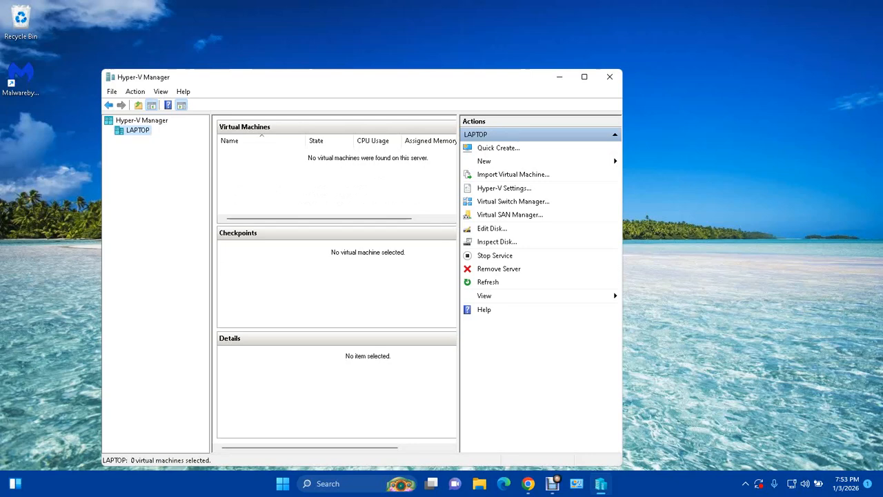
- Start a new virtual machine on the LAPTOP server, named Ubuntu 25.10, and enable storing it in a different location
{"action": "right_click", "coordinate": [137, 130]}
{"action": "mouse_move", "coordinate": [166, 149]}
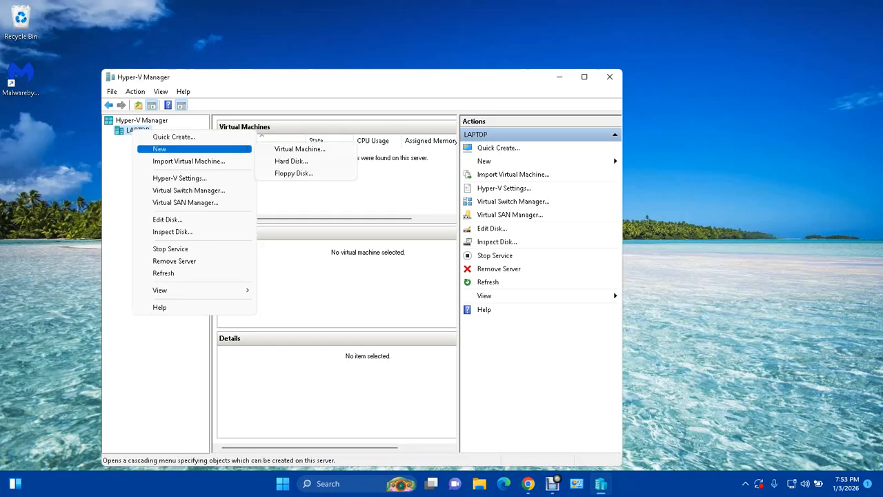
{"action": "left_click", "coordinate": [298, 149]}
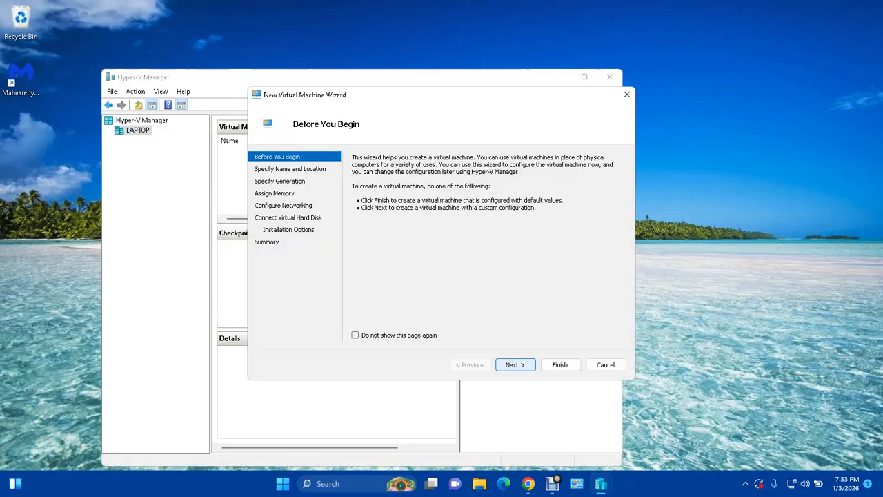
{"action": "key", "text": "Return"}
{"action": "key", "text": "BackSpace"}
{"action": "type", "text": "Ubuntu 25.10"}
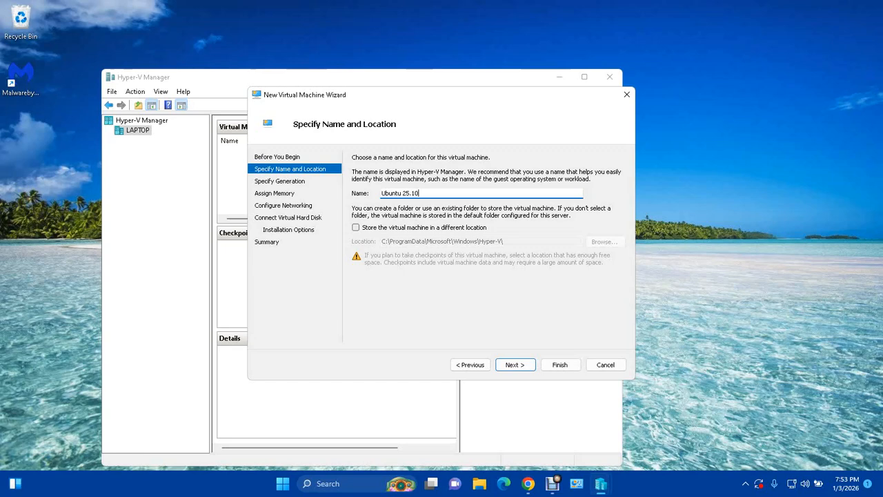
{"action": "left_click", "coordinate": [356, 228]}
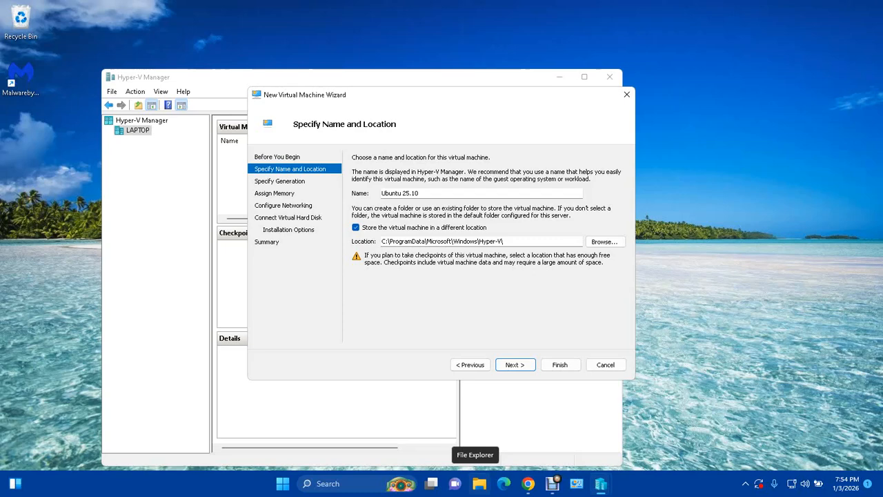
- Switch to File Explorer and create a folder named Hyper-V at the root of Local Disk (C:)
{"action": "left_click", "coordinate": [479, 483]}
{"action": "double_click", "coordinate": [301, 262]}
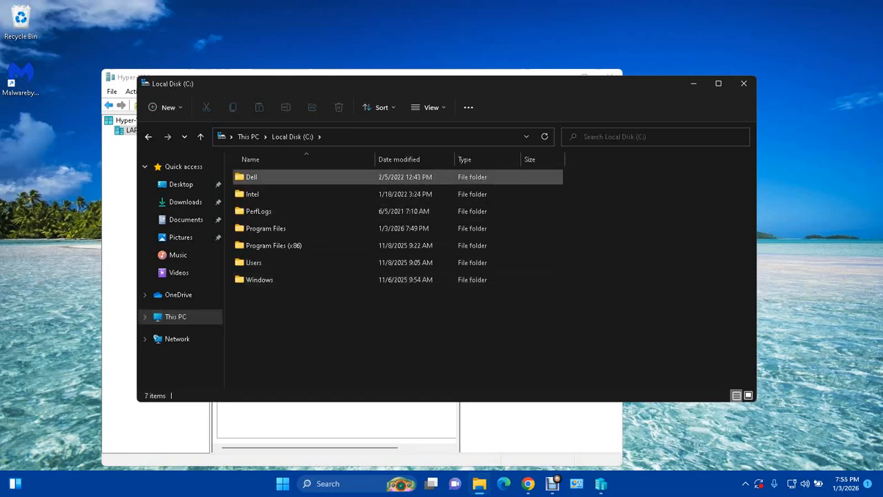
{"action": "left_click", "coordinate": [461, 137]}
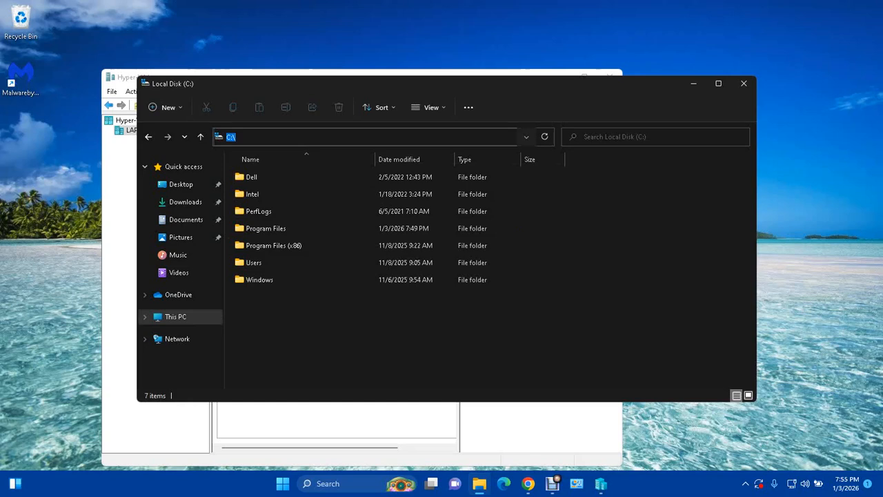
{"action": "left_click", "coordinate": [253, 331]}
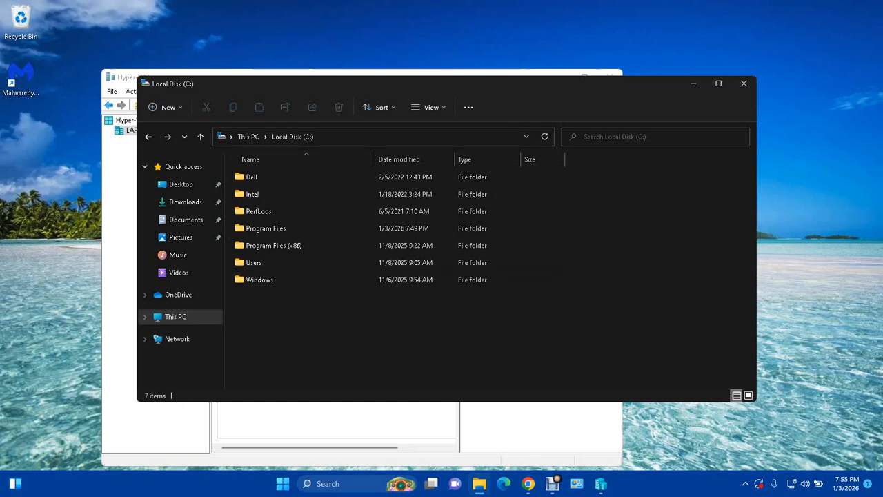
{"action": "right_click", "coordinate": [253, 330]}
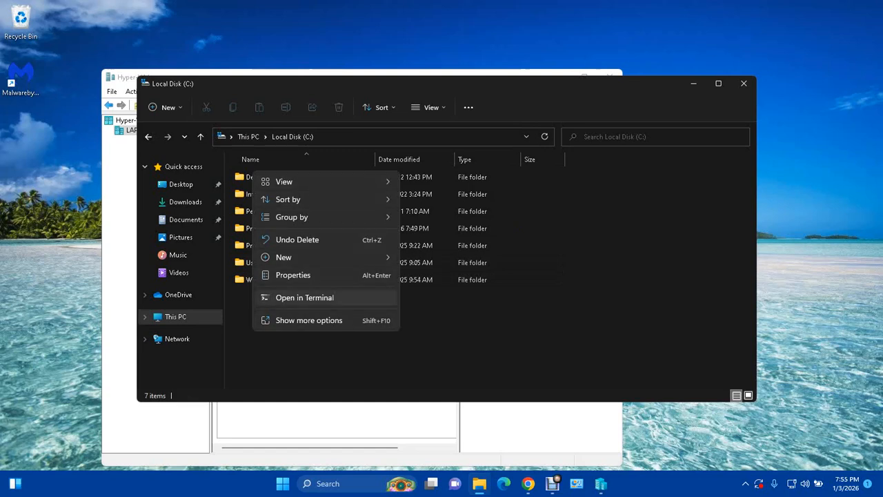
{"action": "mouse_move", "coordinate": [297, 257]}
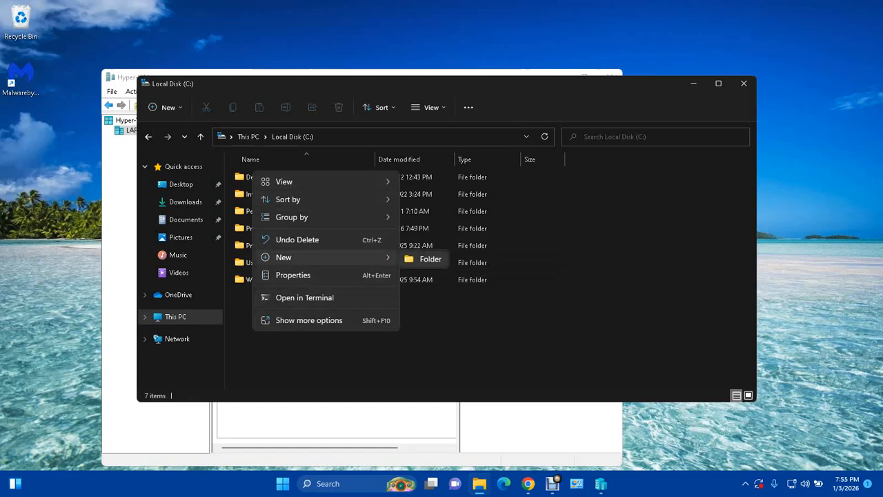
{"action": "left_click", "coordinate": [428, 259]}
{"action": "type", "text": "Hy"}
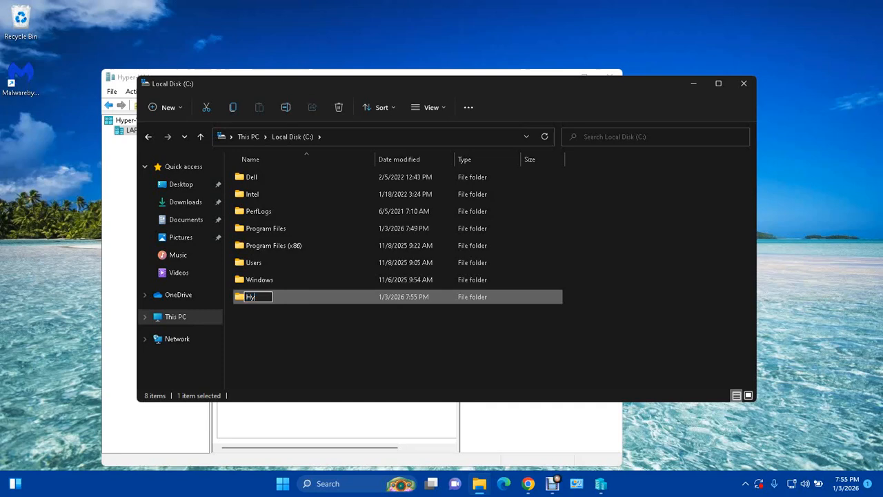
{"action": "type", "text": "per-V"}
{"action": "key", "text": "Return"}
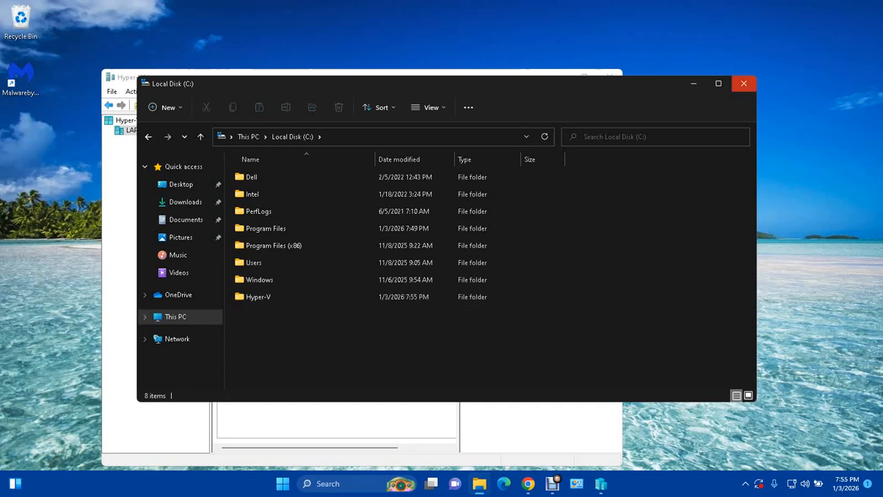
{"action": "left_click", "coordinate": [694, 83]}
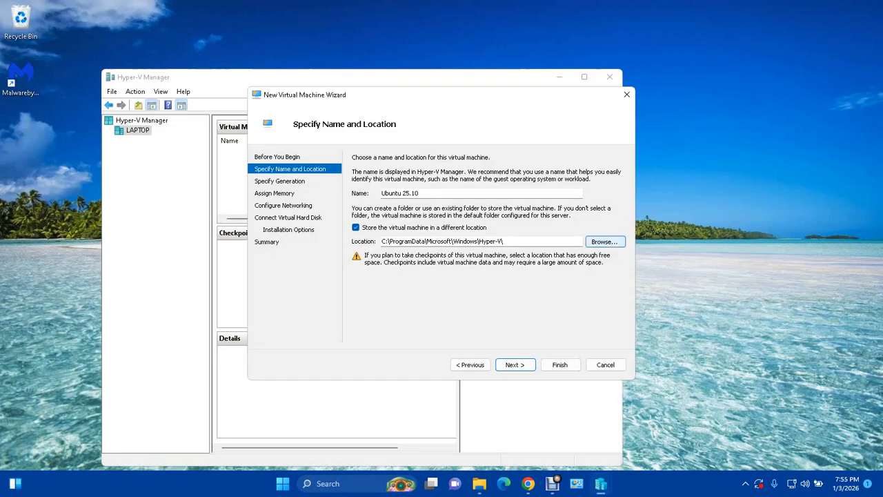
- Set the virtual machine's storage location to the Hyper-V folder on Local Disk (C:)
{"action": "left_click", "coordinate": [603, 242]}
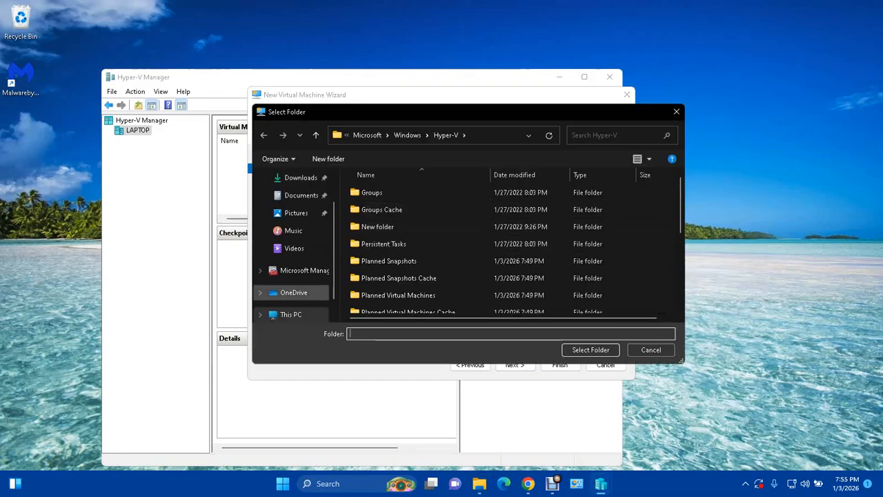
{"action": "left_click", "coordinate": [291, 314]}
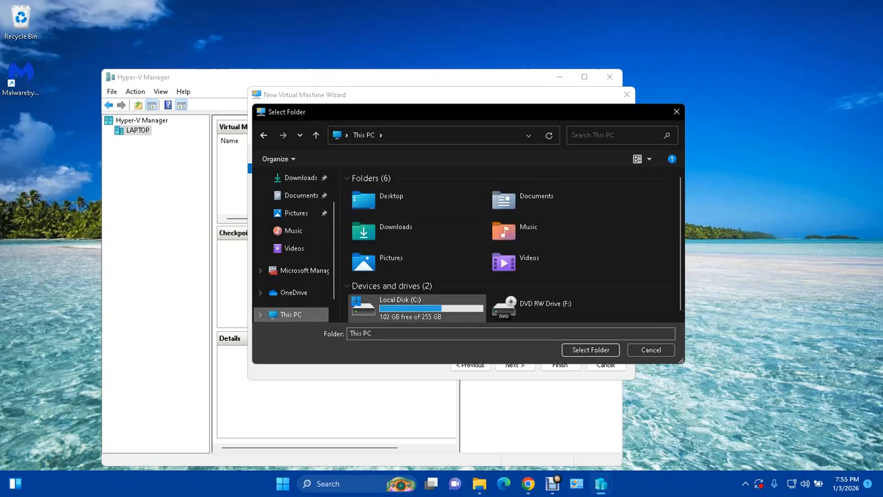
{"action": "double_click", "coordinate": [414, 307]}
{"action": "left_click_drag", "start_coordinate": [682, 360], "coordinate": [821, 438]}
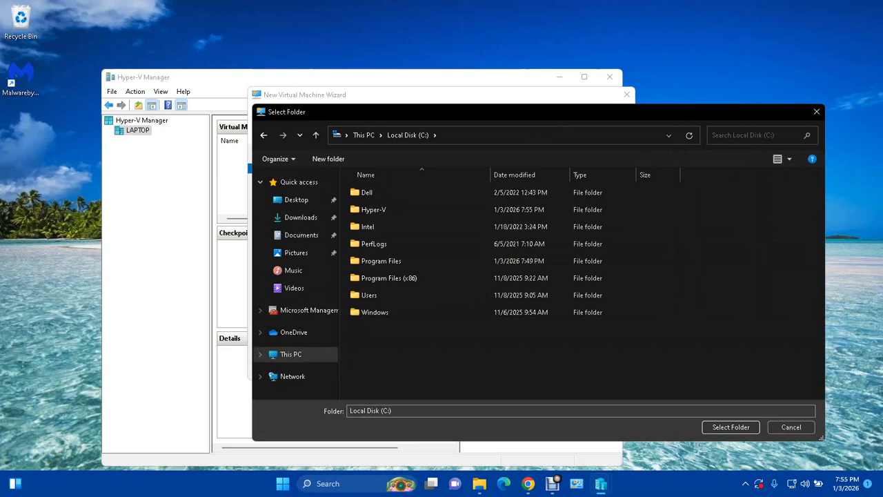
{"action": "left_click_drag", "start_coordinate": [467, 112], "coordinate": [381, 65]}
{"action": "left_click", "coordinate": [311, 161]}
{"action": "double_click", "coordinate": [310, 161]}
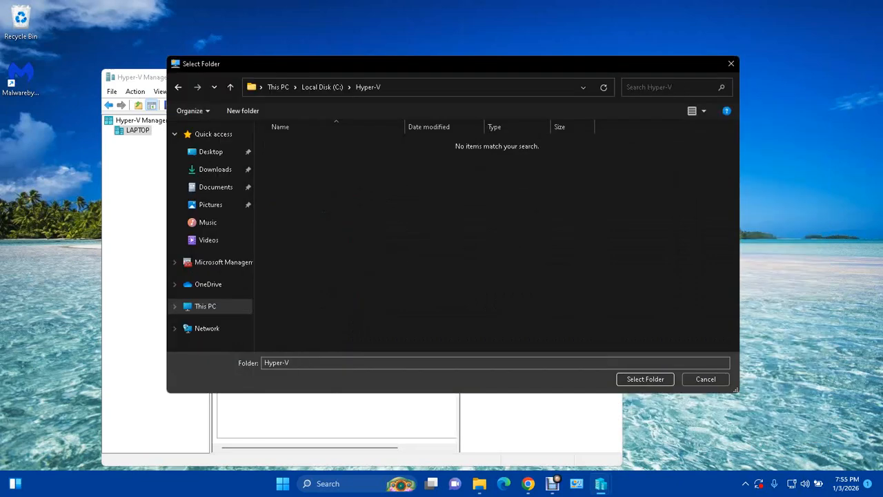
{"action": "left_click", "coordinate": [645, 379]}
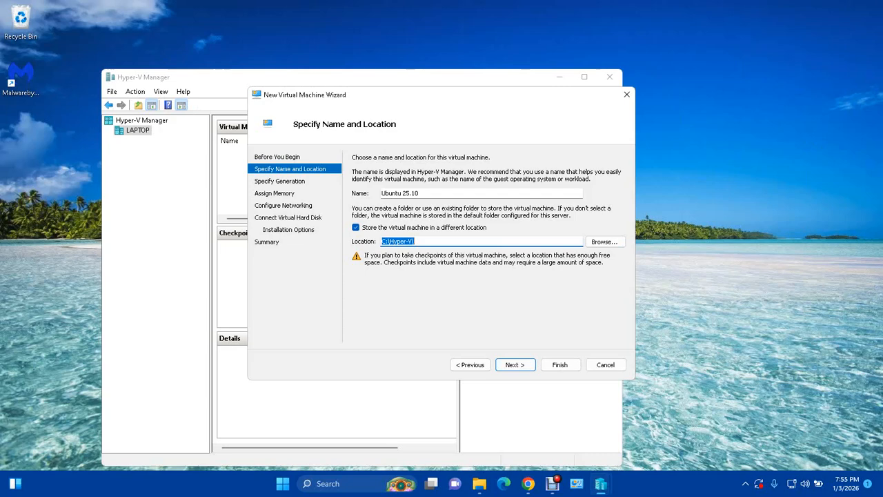
- Accept the name and location, and choose Generation 2 for the virtual machine
{"action": "key", "text": "Return"}
{"action": "key", "text": "Down"}
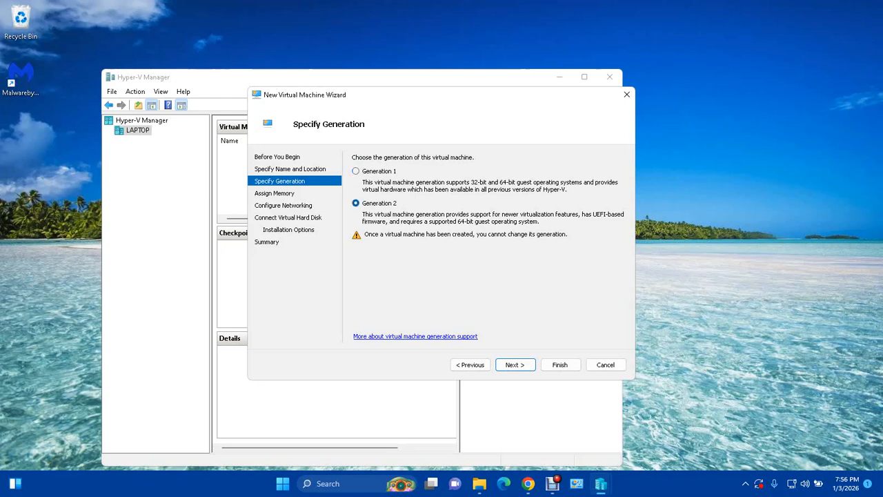
{"action": "key", "text": "Return"}
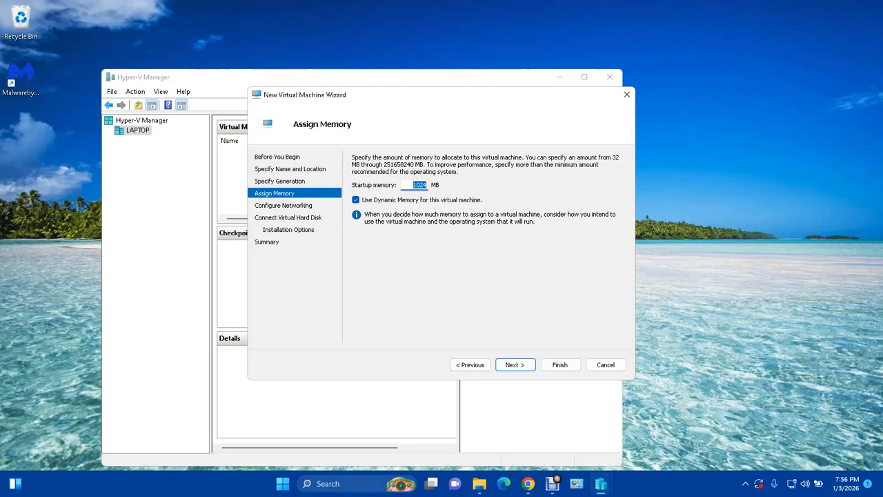
- Open Calculator and multiply 1024 by 4 to work out the memory amount in MB
{"action": "key", "text": "super+s"}
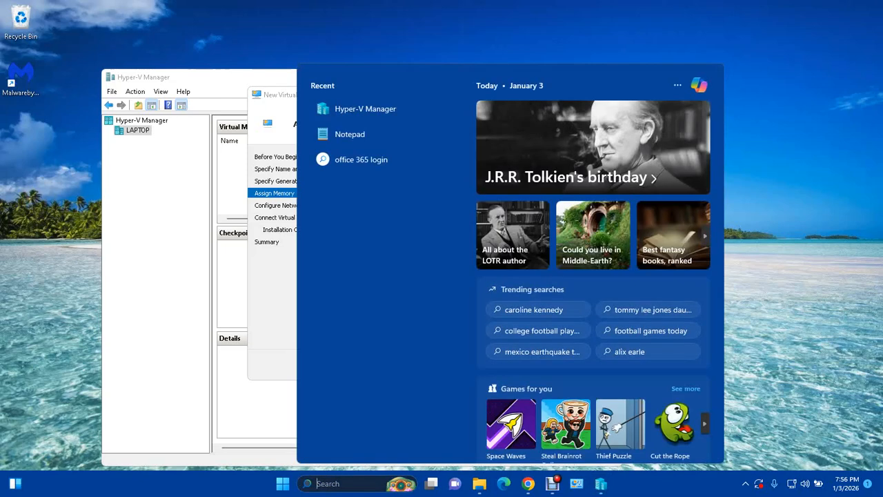
{"action": "type", "text": "calculator"}
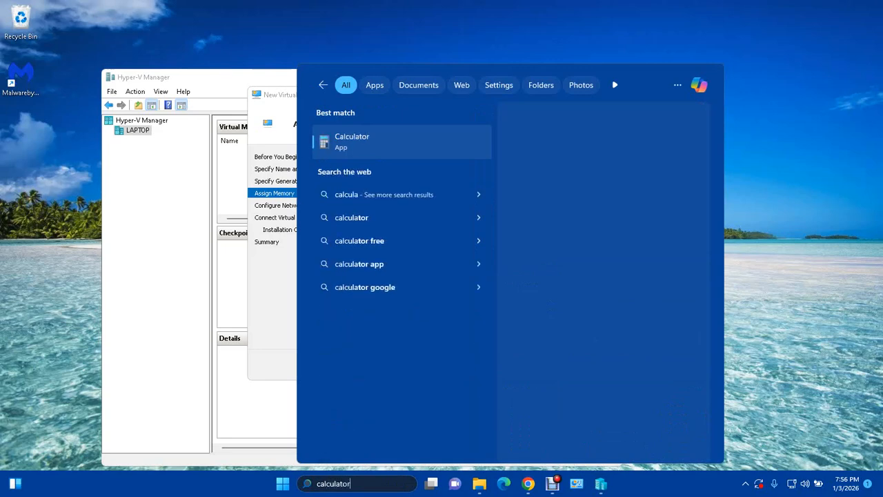
{"action": "key", "text": "Return"}
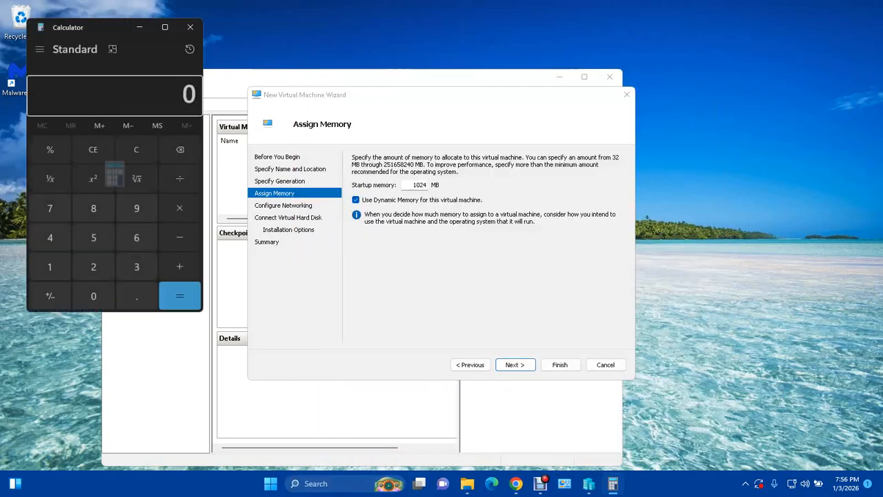
{"action": "type", "text": "1,024"}
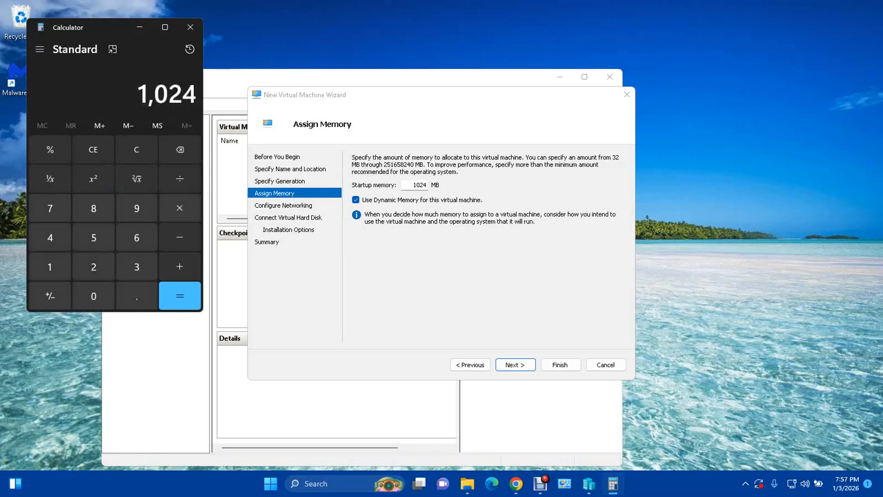
{"action": "key", "text": "asterisk"}
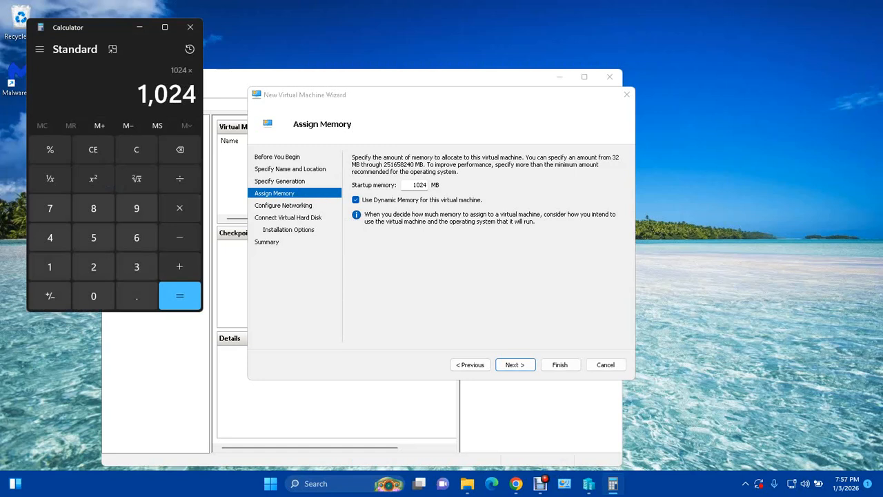
{"action": "key", "text": "4"}
{"action": "key", "text": "Return"}
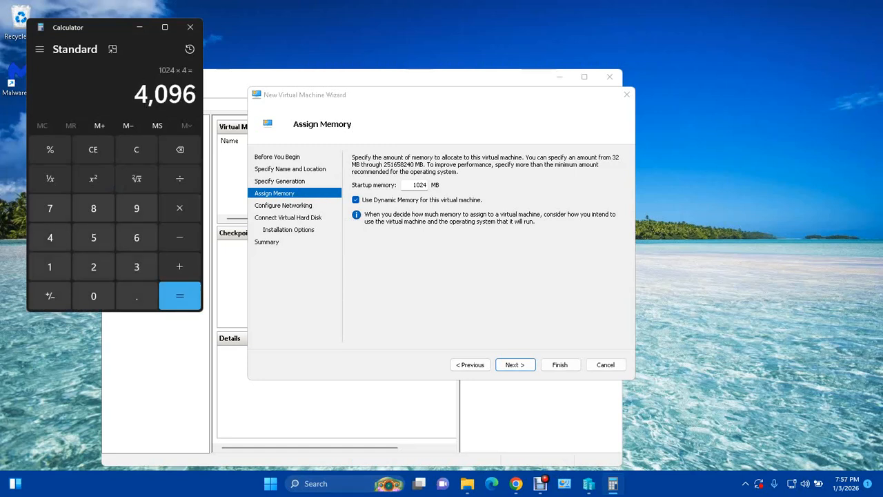
- Return to the New Virtual Machine Wizard, set the startup memory to 4096 MB and turn off Dynamic Memory
{"action": "key", "text": "alt+Tab"}
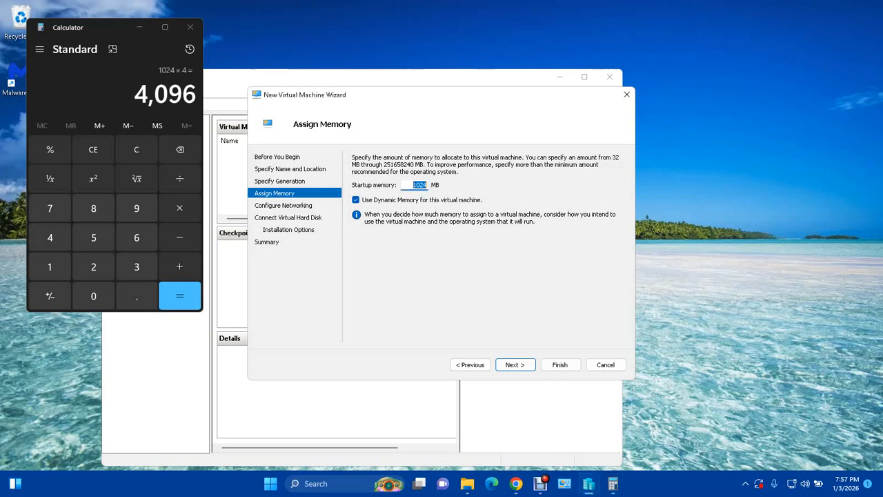
{"action": "type", "text": "4096"}
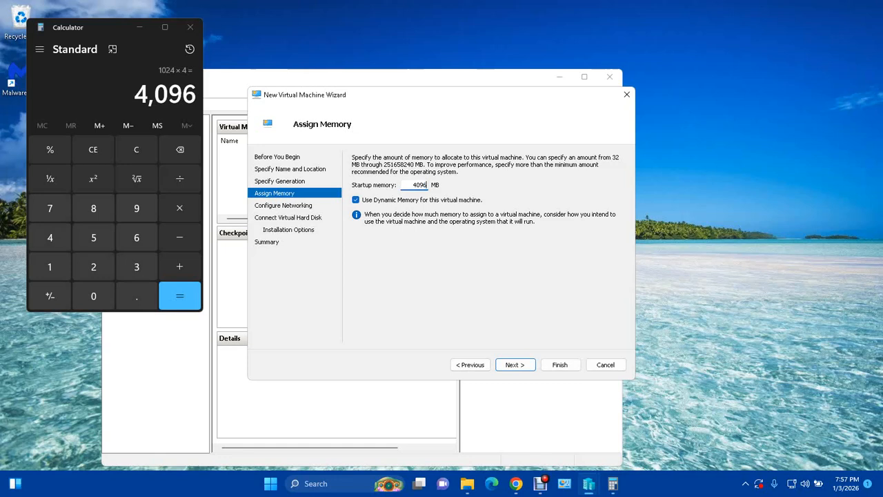
{"action": "left_click", "coordinate": [356, 200]}
{"action": "left_click_drag", "start_coordinate": [413, 185], "coordinate": [426, 185]}
{"action": "key", "text": "Return"}
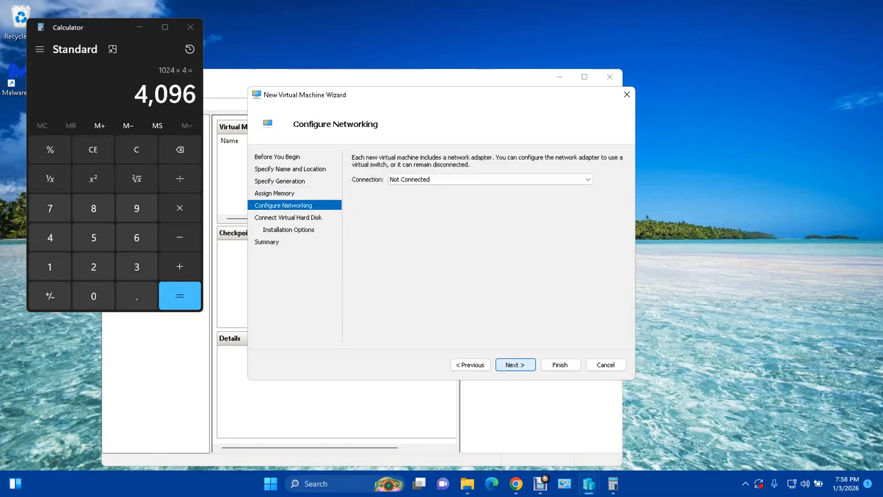
- Connect the virtual machine's network adapter to Default Switch and accept the networking settings
{"action": "left_click", "coordinate": [587, 179]}
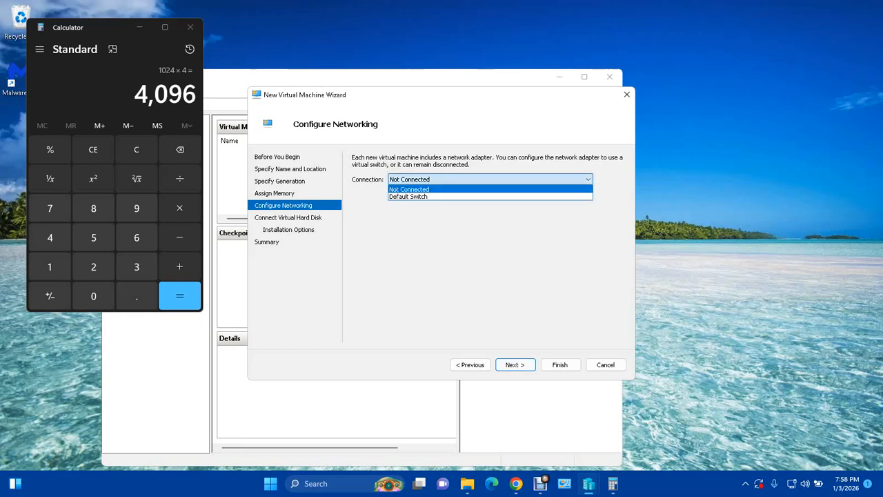
{"action": "key", "text": "Return"}
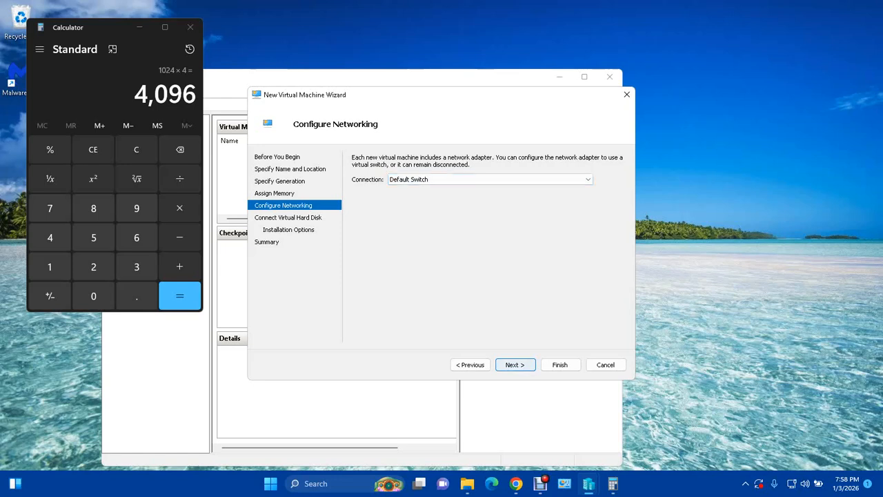
{"action": "left_click", "coordinate": [515, 364]}
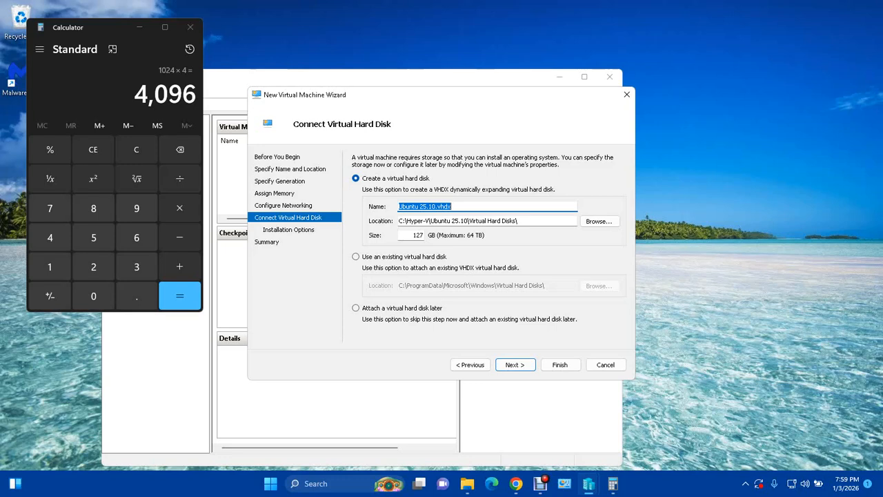
- Set the new virtual hard disk's size to 30 GB, checking drive C's free space in File Explorer before accepting it
{"action": "double_click", "coordinate": [418, 235]}
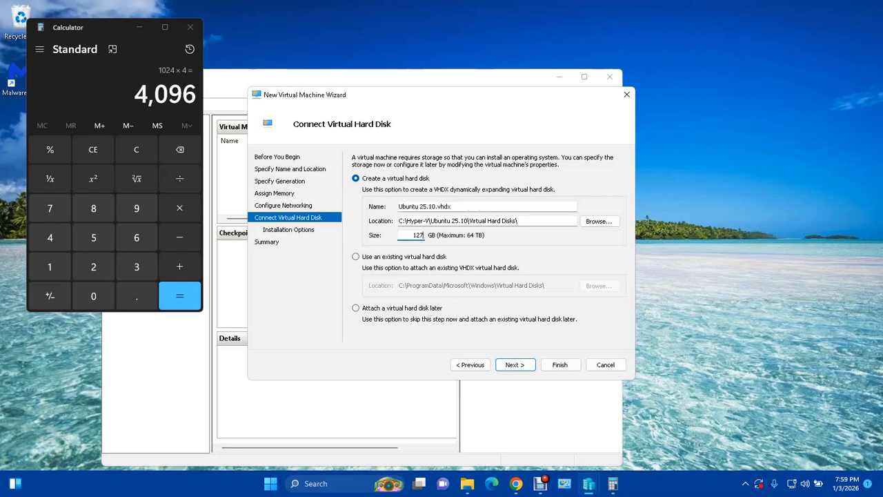
{"action": "mouse_move", "coordinate": [467, 484]}
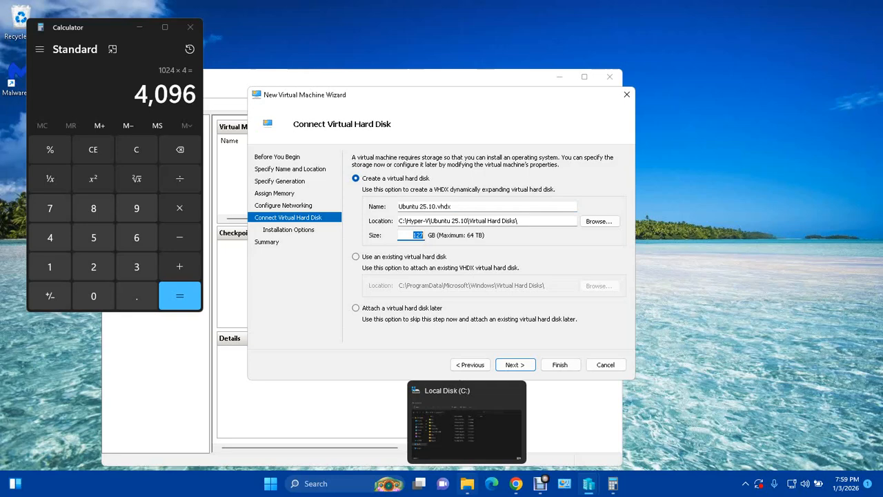
{"action": "type", "text": "30"}
{"action": "left_click", "coordinate": [466, 421]}
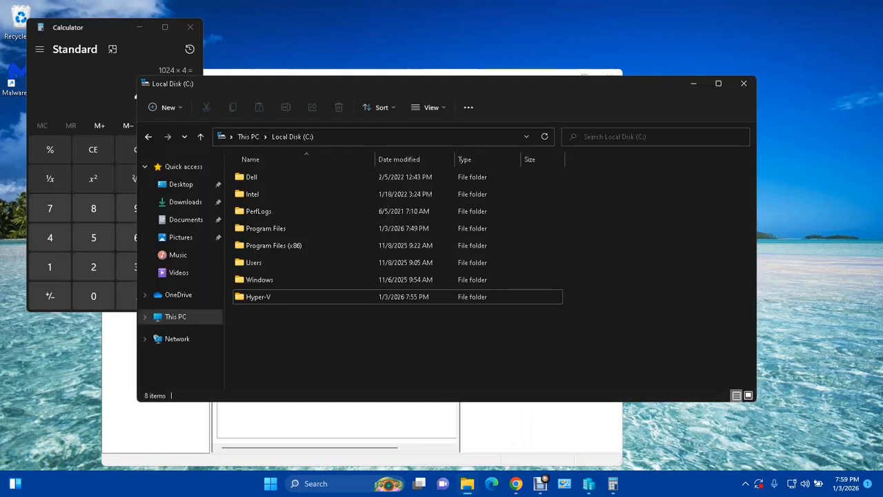
{"action": "key", "text": "alt+Up"}
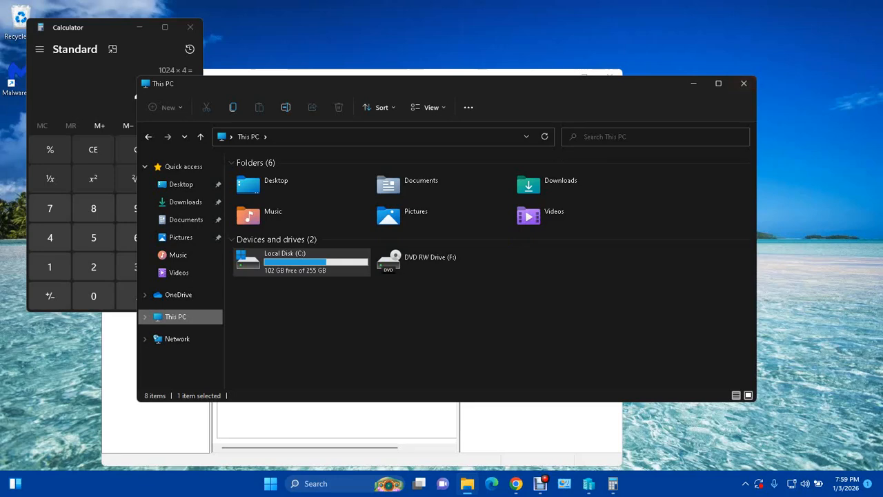
{"action": "key", "text": "alt+F4"}
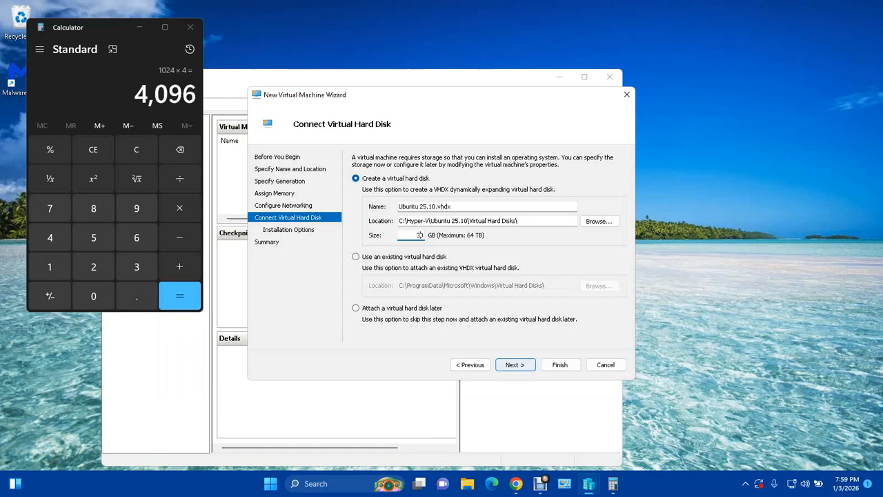
{"action": "key", "text": "Return"}
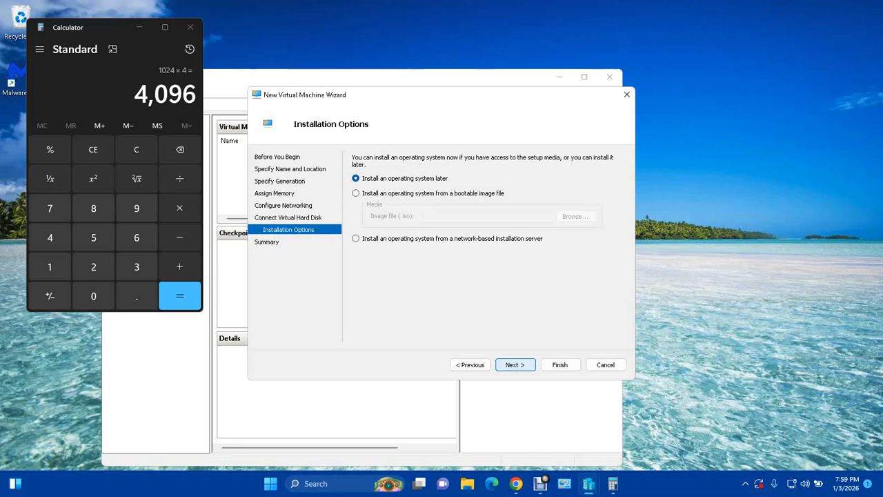
- Choose ubuntu-25.10-desktop-amd64.iso from Downloads as the bootable installation image and finish creating the virtual machine
{"action": "left_click", "coordinate": [356, 193]}
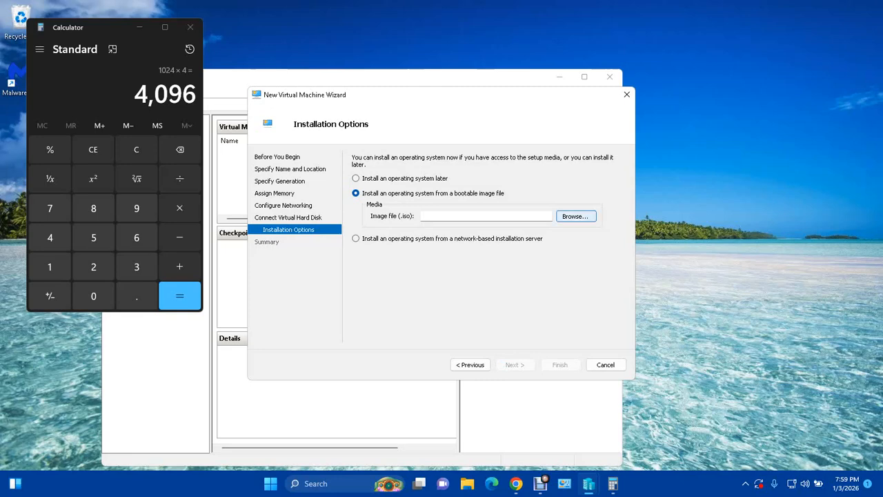
{"action": "left_click", "coordinate": [576, 216]}
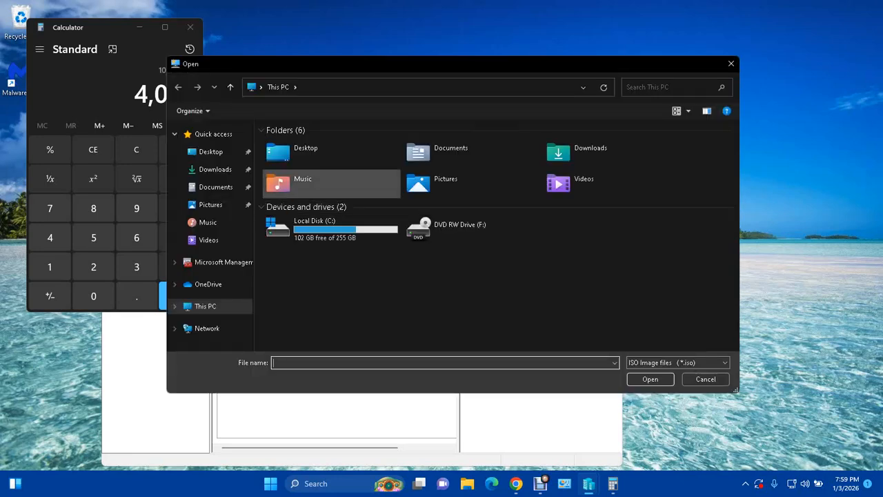
{"action": "left_click", "coordinate": [214, 169]}
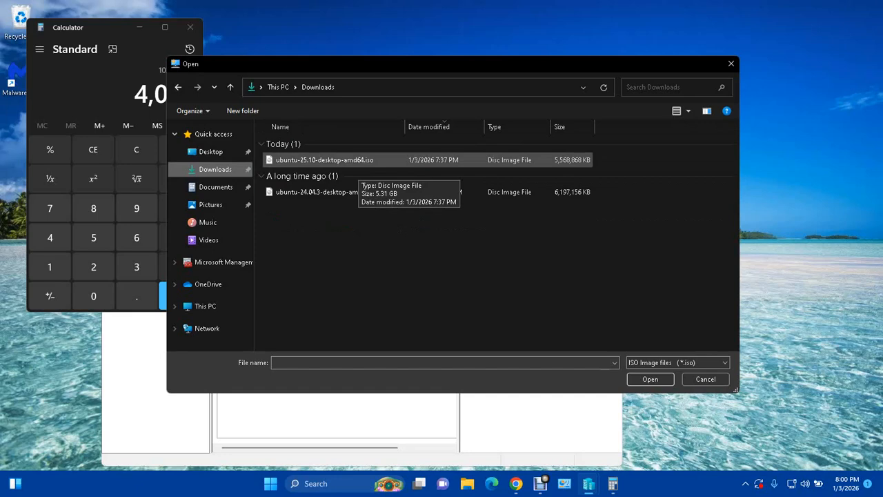
{"action": "left_click", "coordinate": [358, 163]}
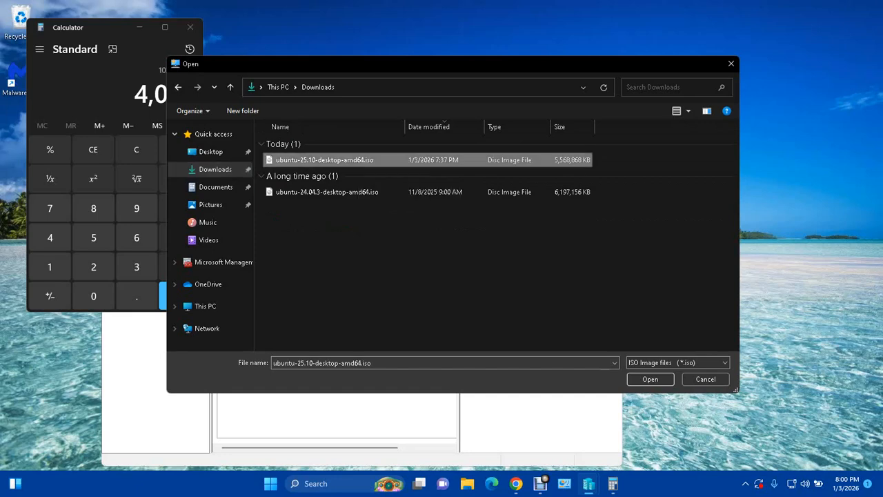
{"action": "left_click", "coordinate": [650, 378]}
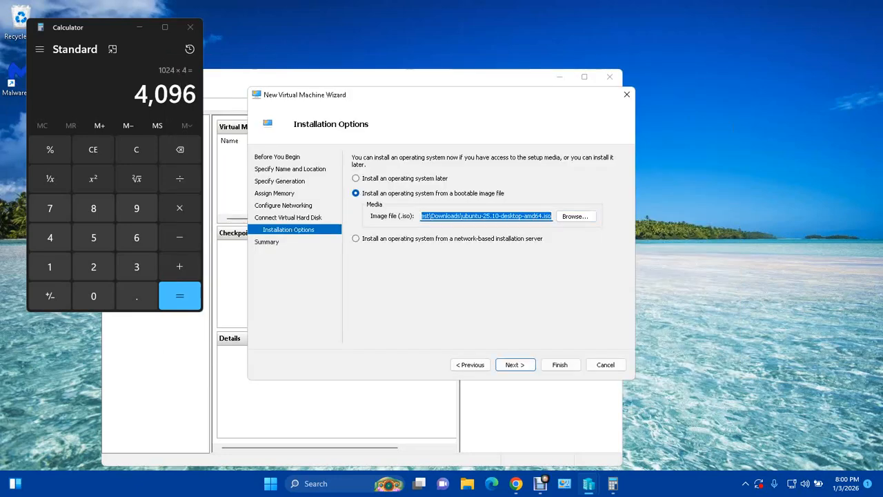
{"action": "key", "text": "Return"}
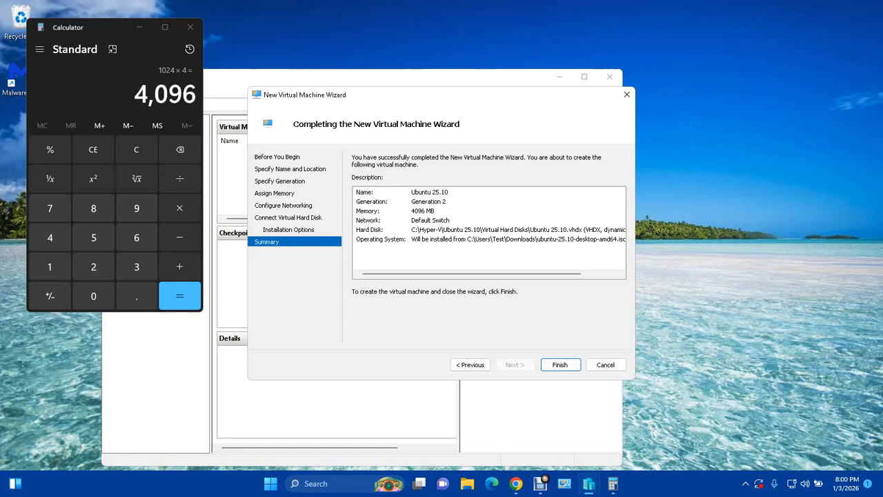
{"action": "key", "text": "Return"}
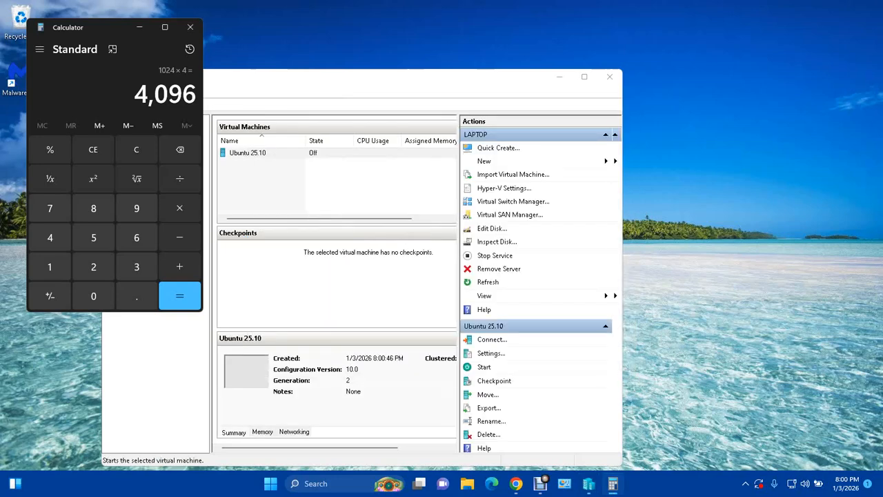
- Disable Secure Boot in the Ubuntu 25.10 virtual machine's security settings and save the change
{"action": "left_click_drag", "start_coordinate": [376, 77], "coordinate": [528, 46]}
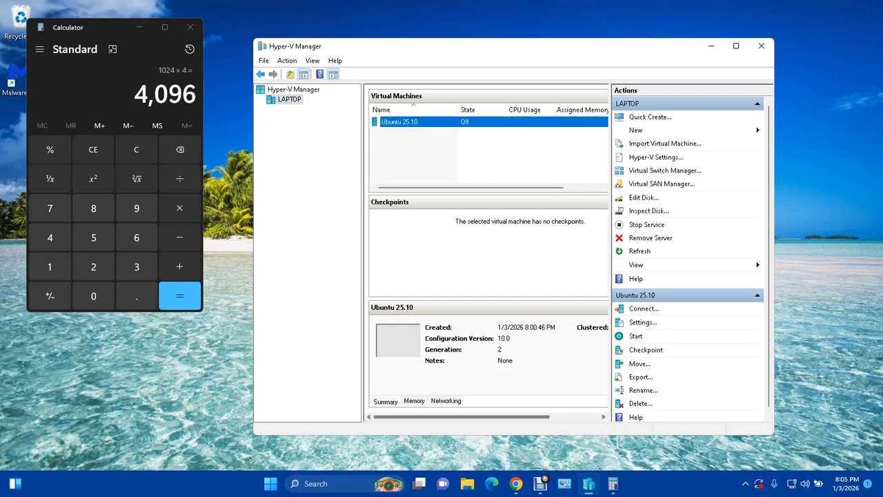
{"action": "right_click", "coordinate": [446, 122]}
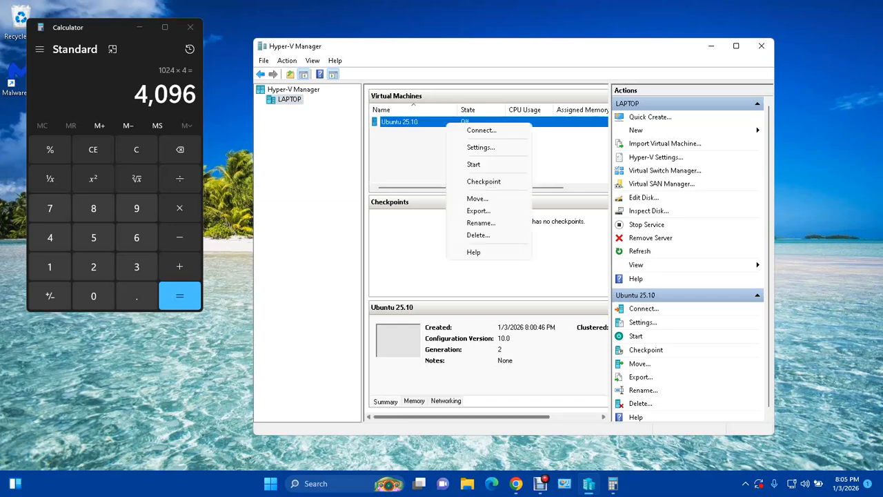
{"action": "left_click", "coordinate": [481, 147]}
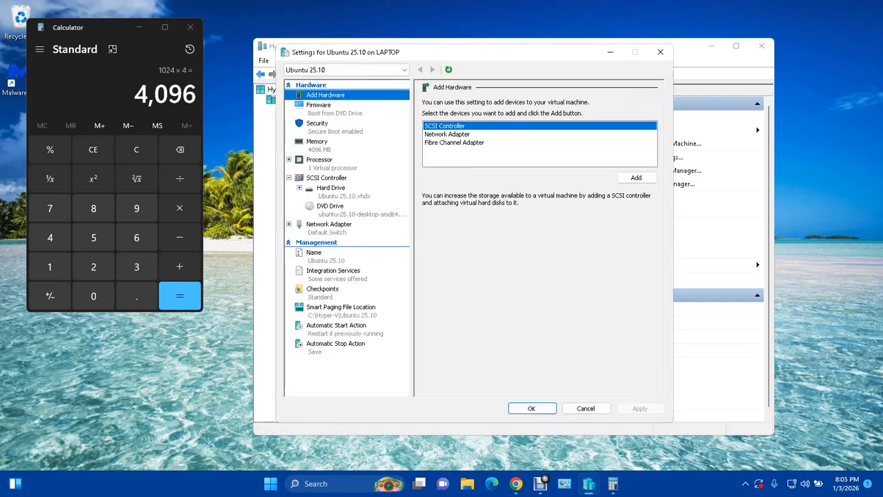
{"action": "left_click", "coordinate": [317, 123]}
{"action": "left_click", "coordinate": [433, 131]}
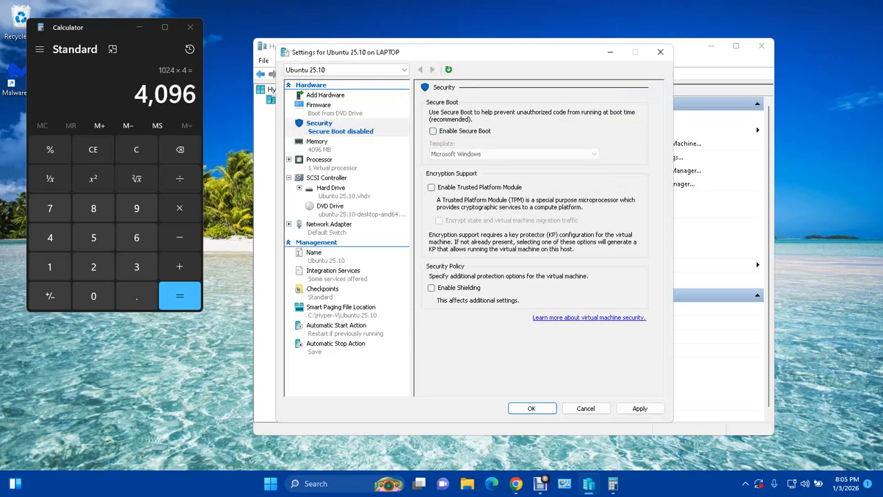
{"action": "left_click", "coordinate": [639, 407]}
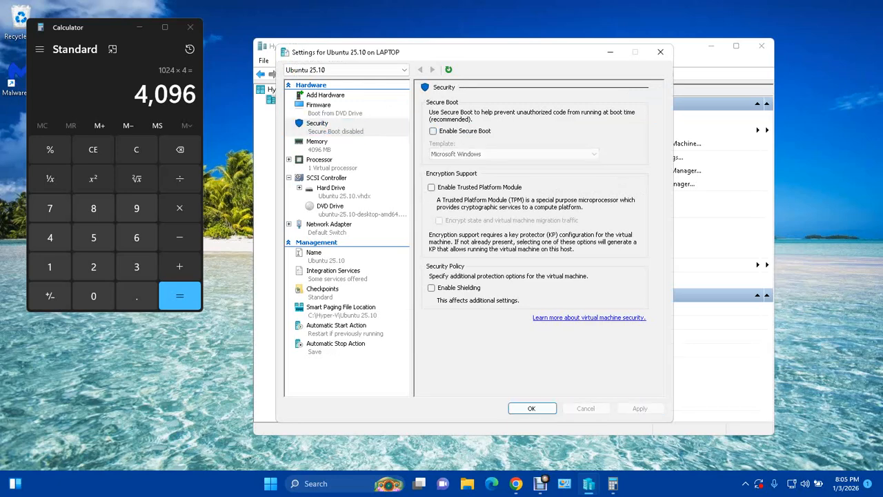
{"action": "left_click", "coordinate": [532, 409]}
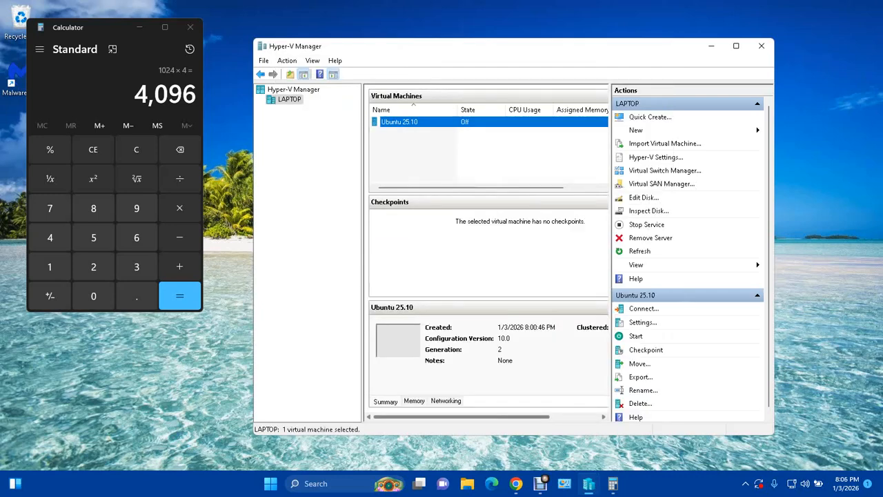
- Set the Ubuntu 25.10 virtual machine's number of virtual processors to 3 and save the settings
{"action": "right_click", "coordinate": [417, 121]}
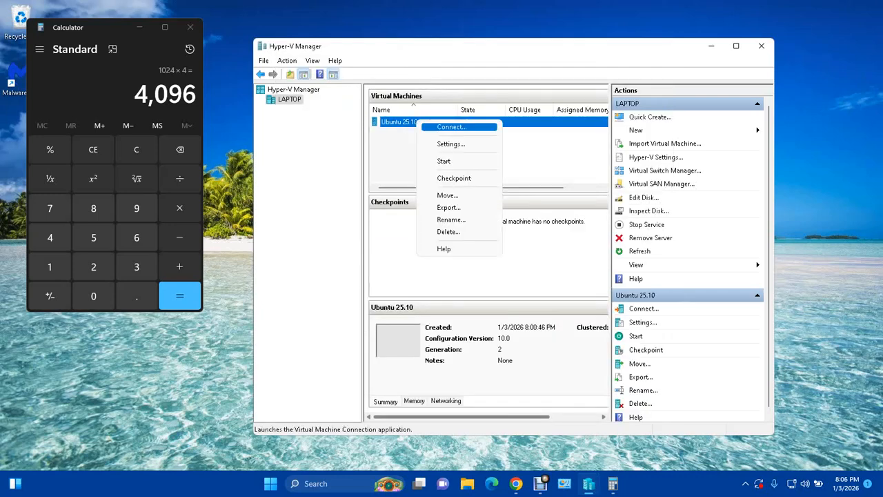
{"action": "left_click", "coordinate": [451, 143]}
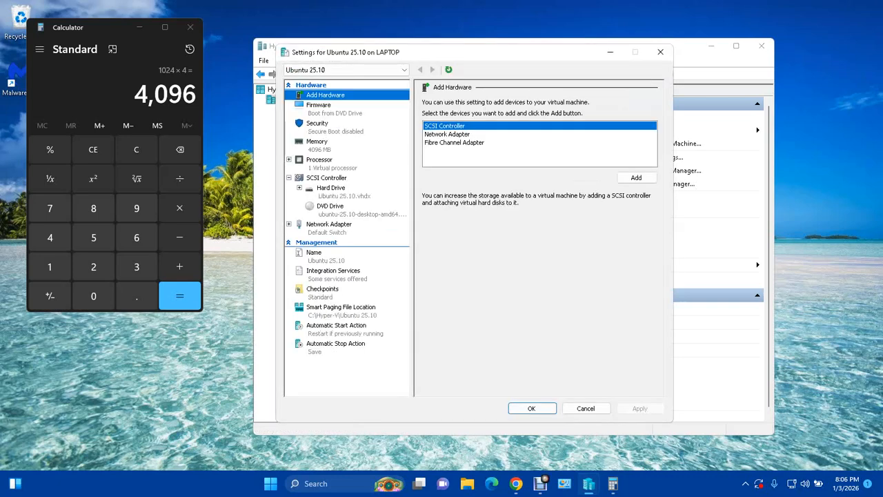
{"action": "left_click", "coordinate": [320, 160]}
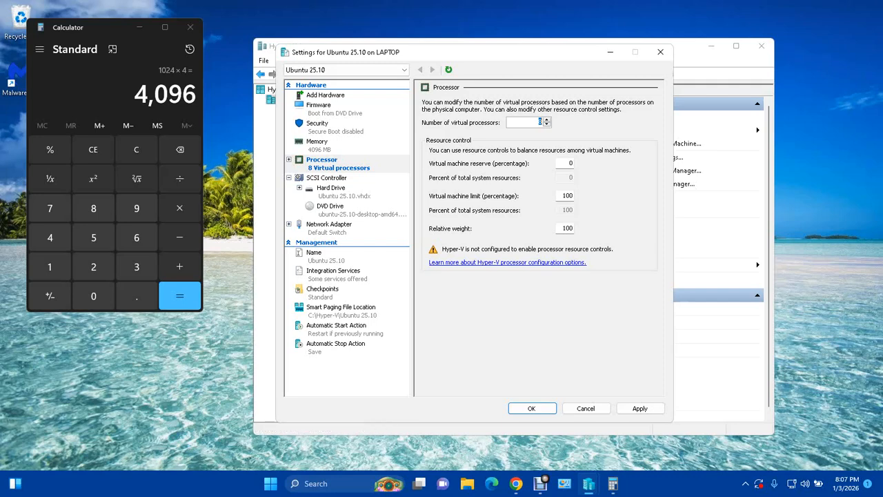
{"action": "double_click", "coordinate": [540, 121]}
{"action": "type", "text": "3"}
{"action": "left_click", "coordinate": [640, 409]}
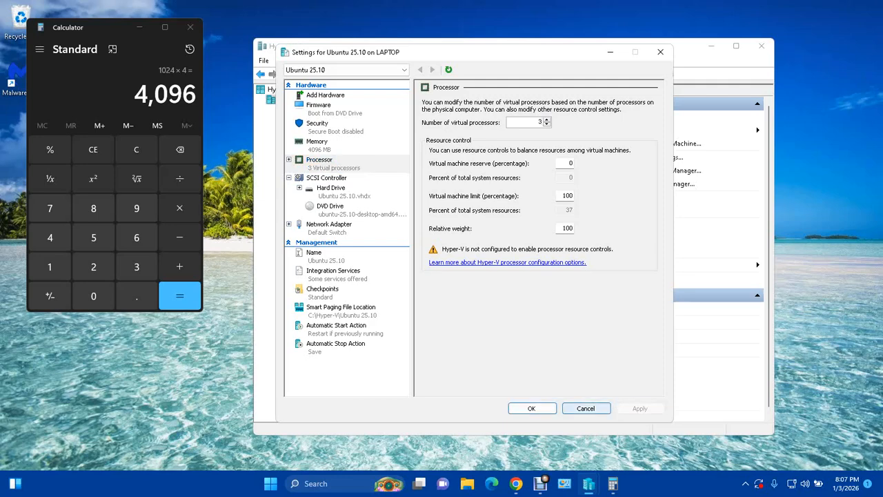
{"action": "left_click", "coordinate": [531, 409]}
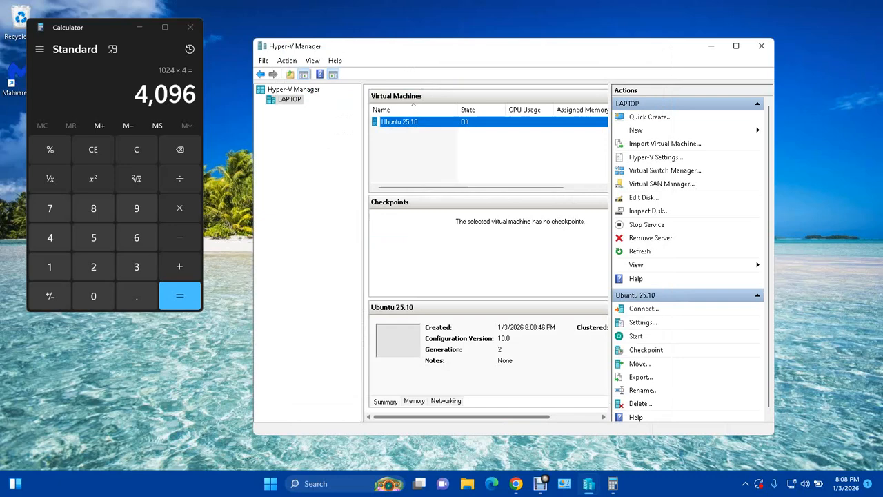
- Start the Ubuntu 25.10 virtual machine, connect to it and boot the Try or Install Ubuntu entry
{"action": "left_click", "coordinate": [426, 122]}
{"action": "right_click", "coordinate": [426, 121]}
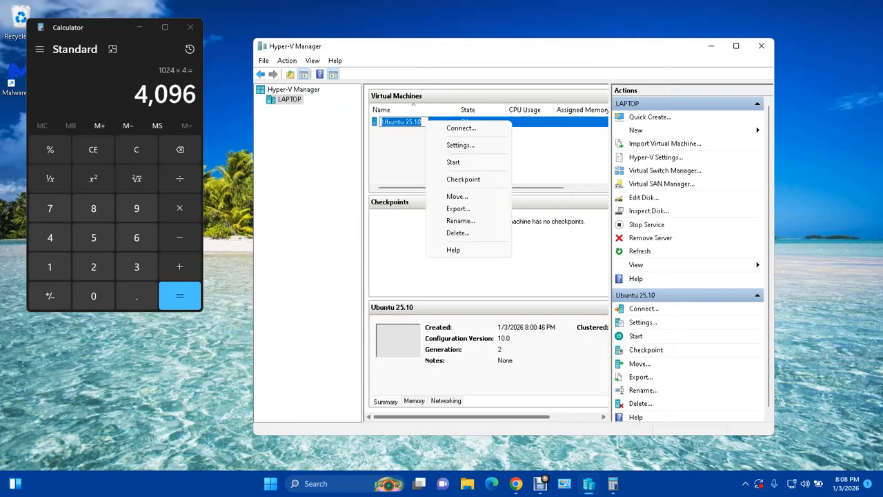
{"action": "left_click", "coordinate": [456, 163]}
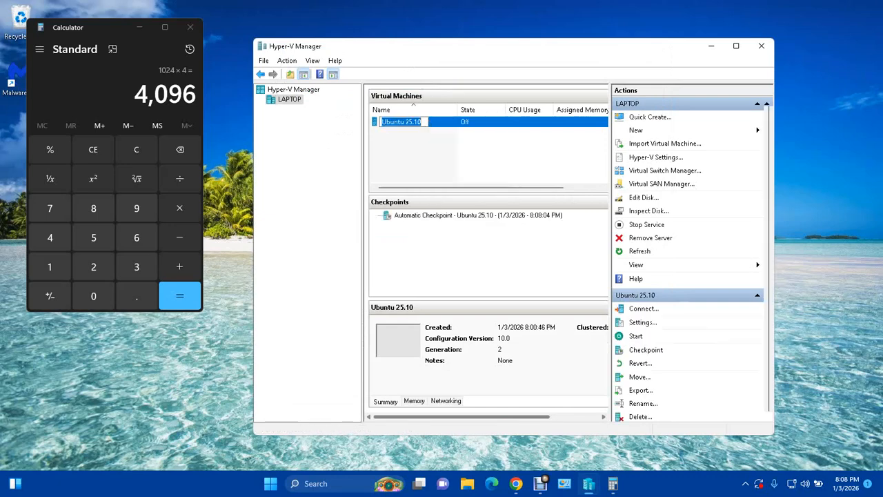
{"action": "double_click", "coordinate": [426, 121]}
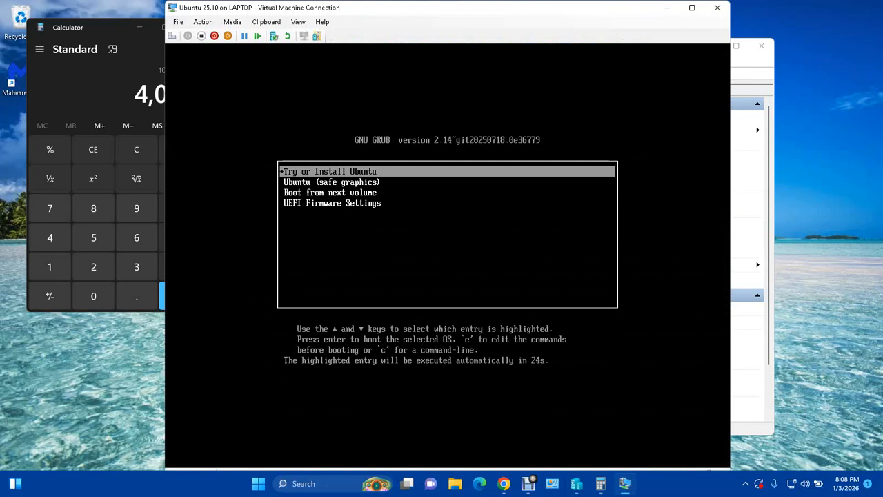
{"action": "key", "text": "Return"}
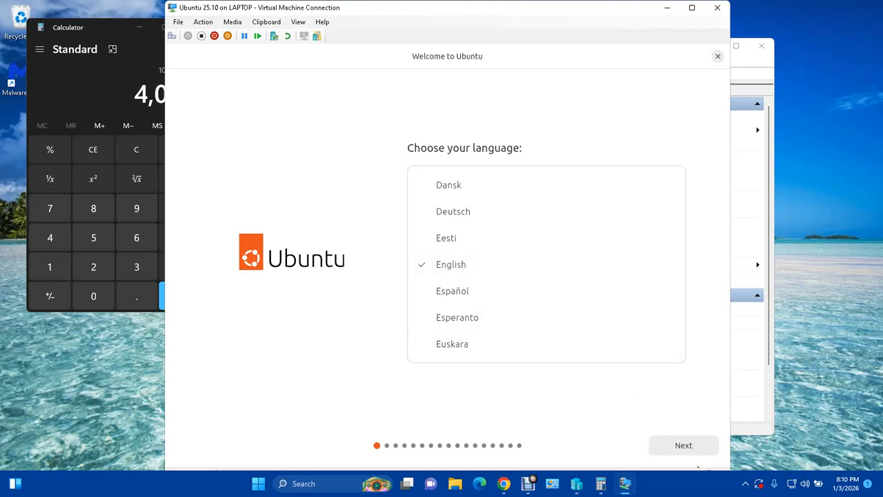
- Accept English as the language, the default accessibility options, the English (US) keyboard layout and the wired internet connection in the Ubuntu installer
{"action": "left_click", "coordinate": [684, 447]}
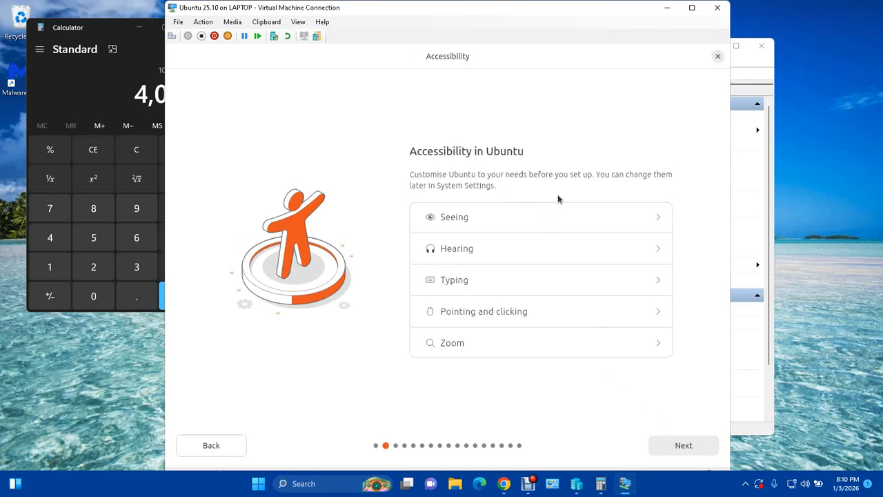
{"action": "left_click", "coordinate": [685, 445]}
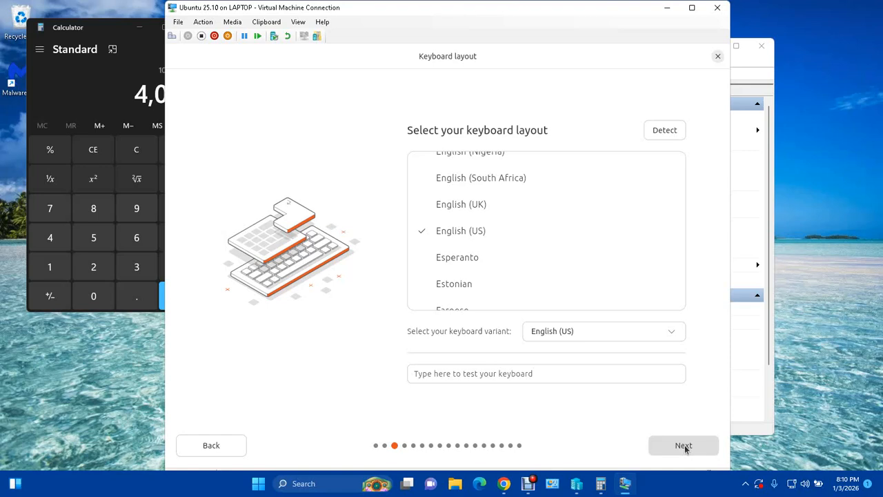
{"action": "left_click", "coordinate": [684, 445]}
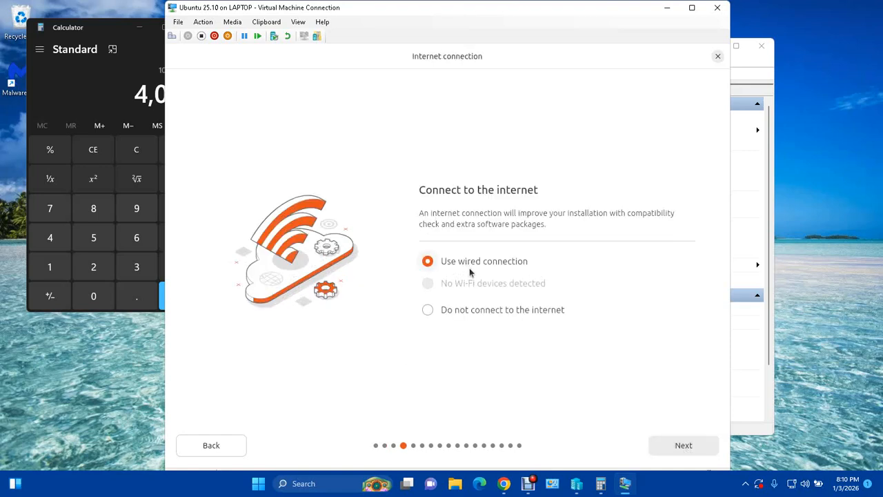
{"action": "left_click", "coordinate": [684, 445]}
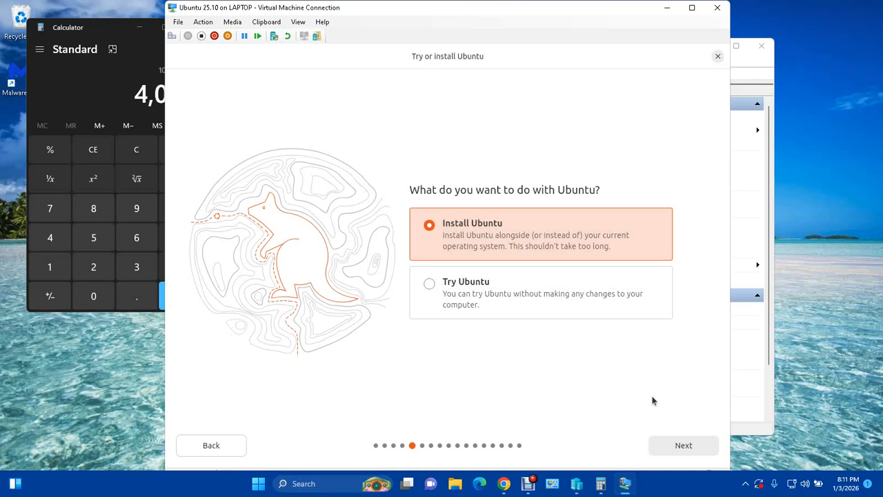
- Choose to install Ubuntu with the interactive installation and the default selection of apps
{"action": "left_click", "coordinate": [682, 445]}
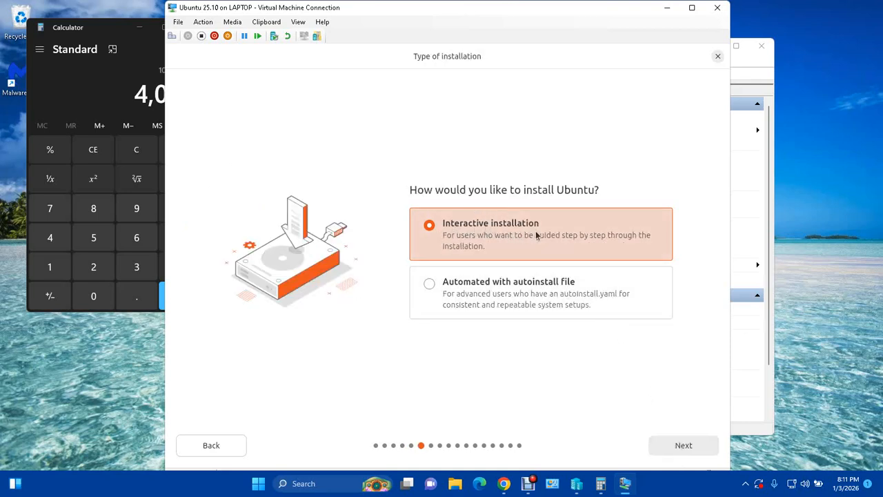
{"action": "left_click", "coordinate": [693, 450]}
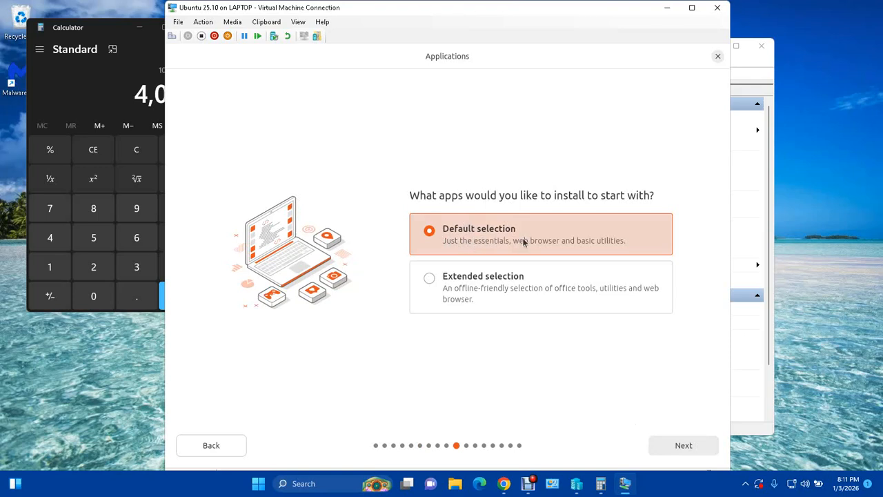
{"action": "left_click", "coordinate": [686, 439]}
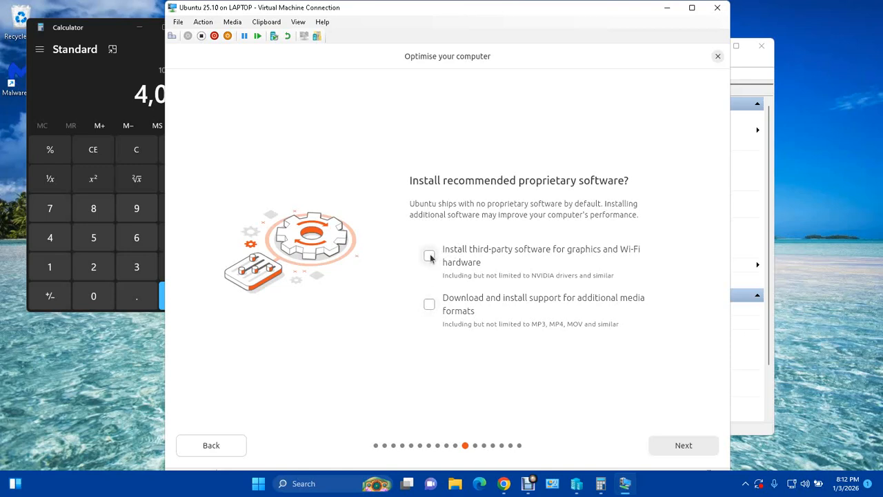
- Skip the recommended proprietary software and choose to erase the disk and install Ubuntu without encryption
{"action": "left_click", "coordinate": [678, 448]}
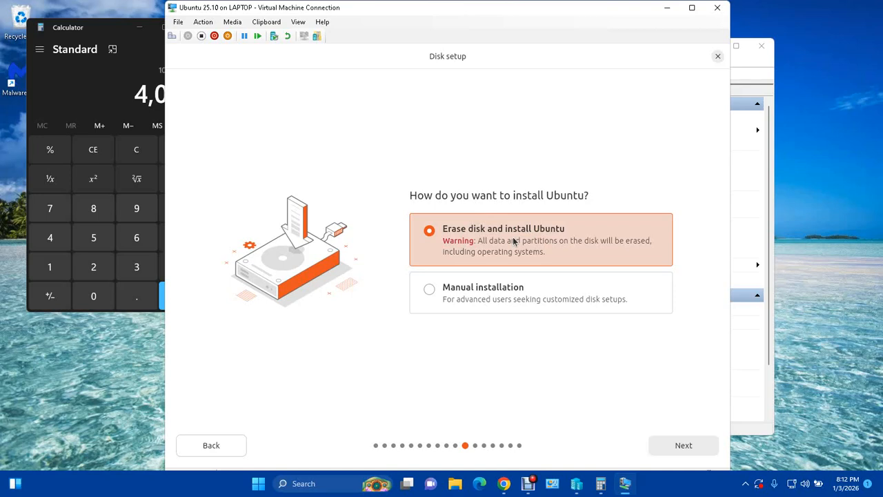
{"action": "left_click", "coordinate": [682, 446]}
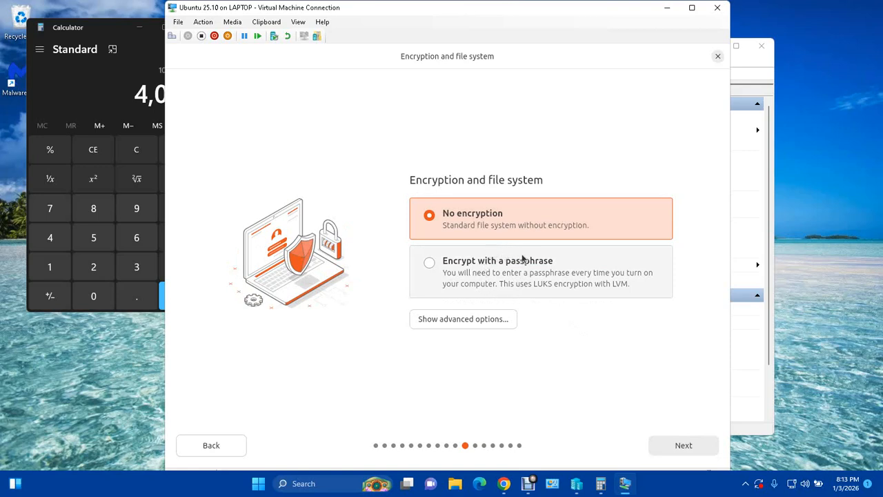
{"action": "left_click", "coordinate": [684, 445]}
- Enter the user's name for the new account and set the computer's name to Ubuntu25.10VM
{"action": "type", "text": "Frank"}
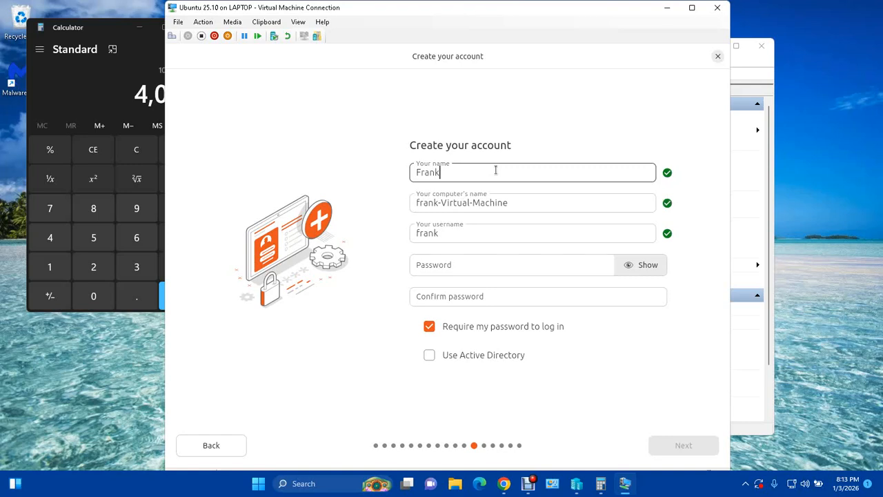
{"action": "left_click", "coordinate": [516, 202]}
{"action": "key", "text": "ctrl+a"}
{"action": "type", "text": "U"}
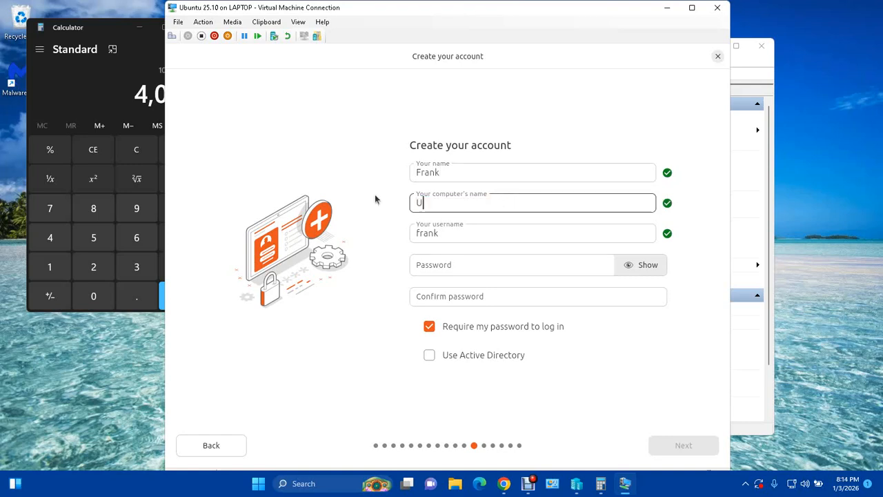
{"action": "type", "text": "buntu 2"}
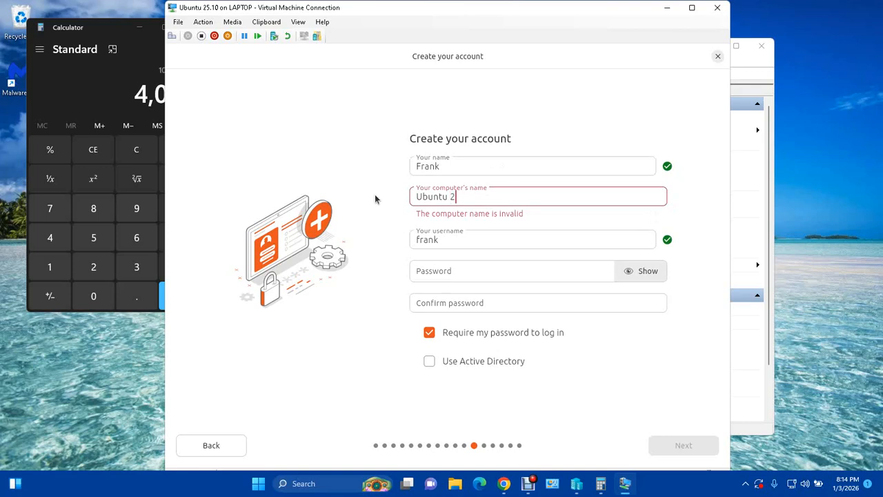
{"action": "type", "text": "5.10 VM"}
{"action": "left_click", "coordinate": [450, 197]}
{"action": "key", "text": "BackSpace"}
{"action": "left_click", "coordinate": [474, 196]}
{"action": "key", "text": "BackSpace"}
- Enter and confirm the account password for the new Ubuntu user and continue to the timezone selection
{"action": "left_click", "coordinate": [464, 265]}
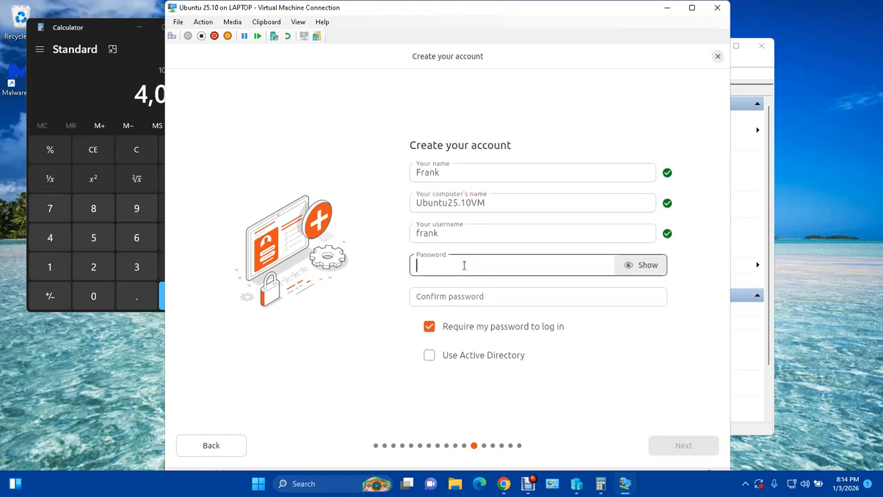
{"action": "type", "text": "******"}
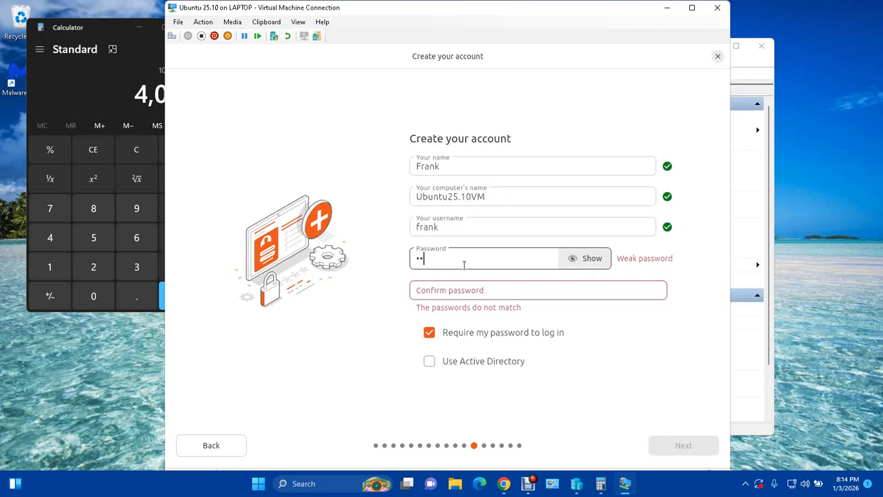
{"action": "type", "text": "*******"}
{"action": "left_click", "coordinate": [424, 293]}
{"action": "type", "text": "*************"}
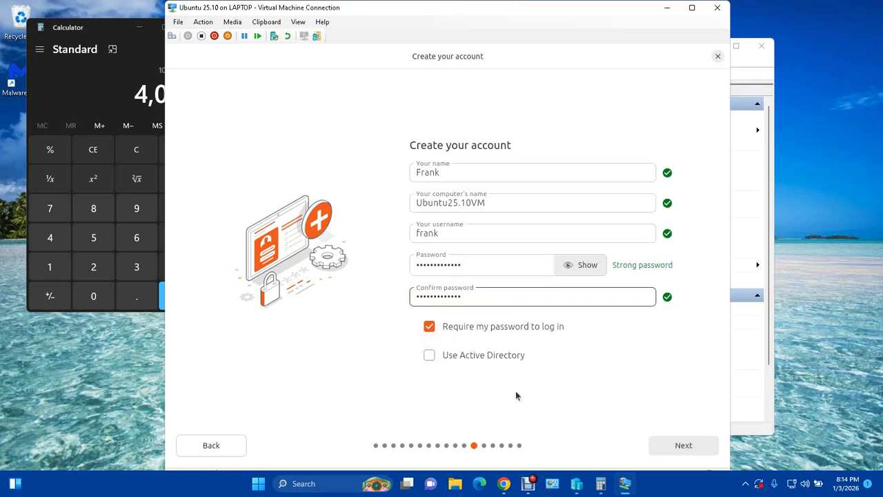
{"action": "left_click", "coordinate": [684, 445]}
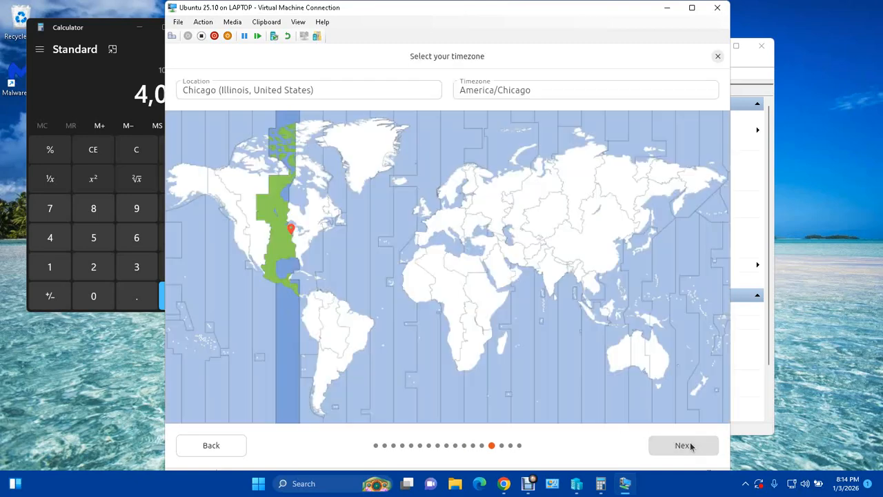
- Accept the America/Chicago timezone and start the Ubuntu installation with the reviewed choices
{"action": "left_click", "coordinate": [683, 446]}
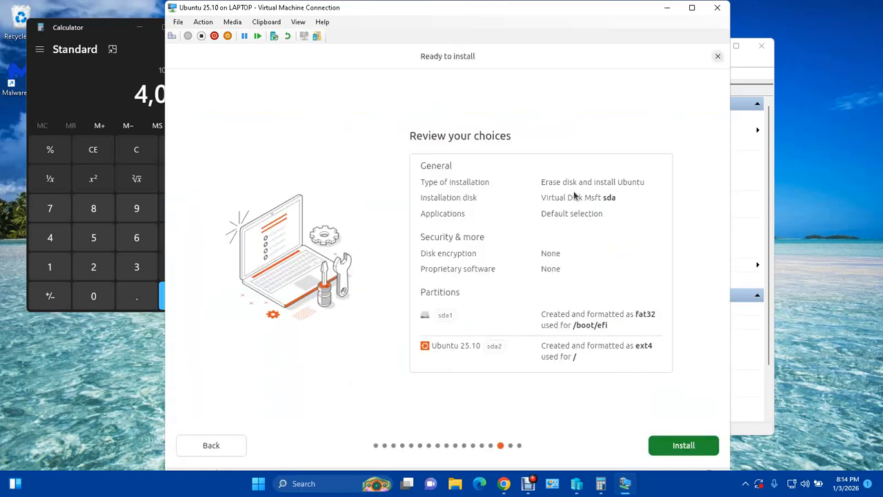
{"action": "left_click", "coordinate": [684, 446]}
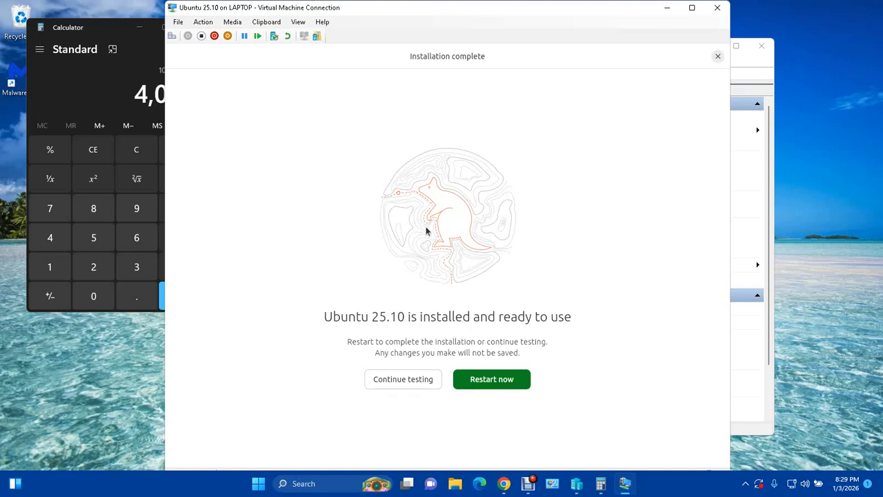
- Restart the virtual machine to complete the installation and check its DVD drive for an installation disk to eject
{"action": "left_click", "coordinate": [493, 385]}
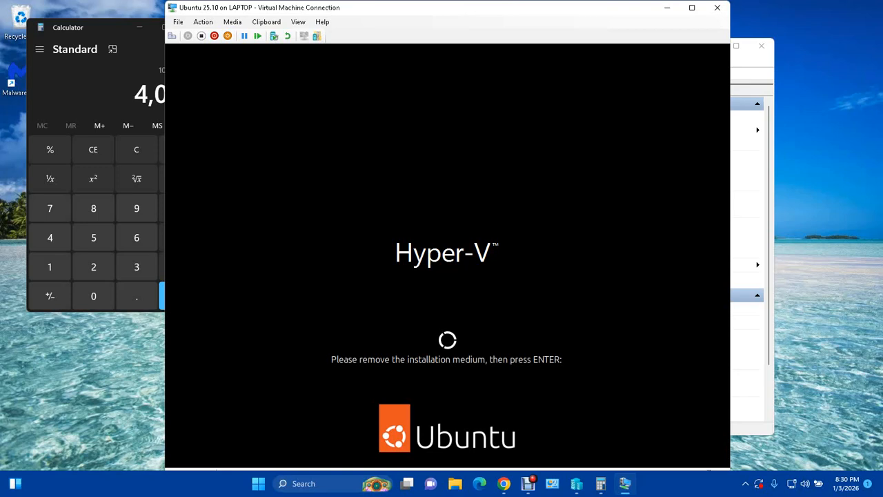
{"action": "left_click", "coordinate": [233, 22]}
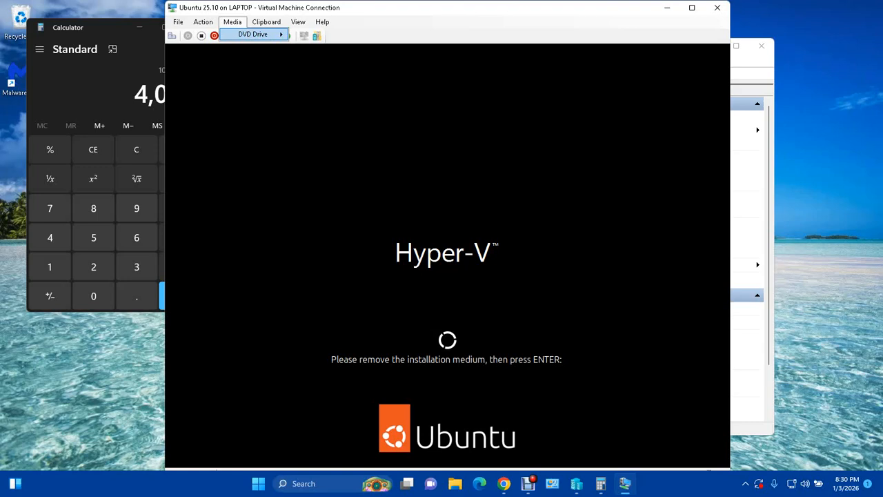
{"action": "mouse_move", "coordinate": [252, 34]}
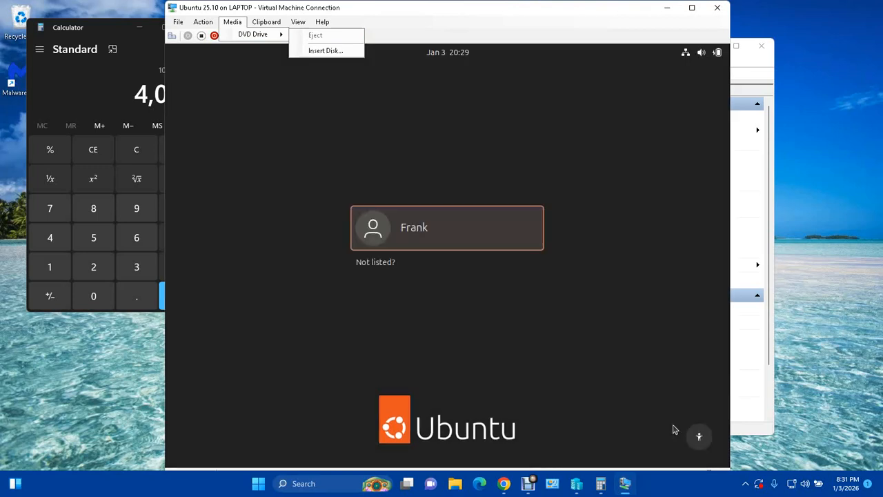
{"action": "left_click", "coordinate": [486, 274]}
- Log in to Ubuntu with the new user's account password
{"action": "left_click", "coordinate": [463, 243]}
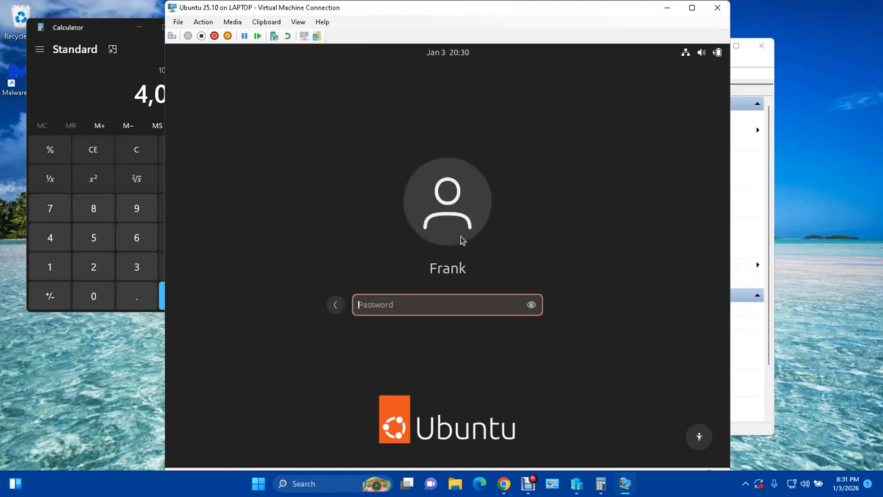
{"action": "type", "text": "••••••••••••"}
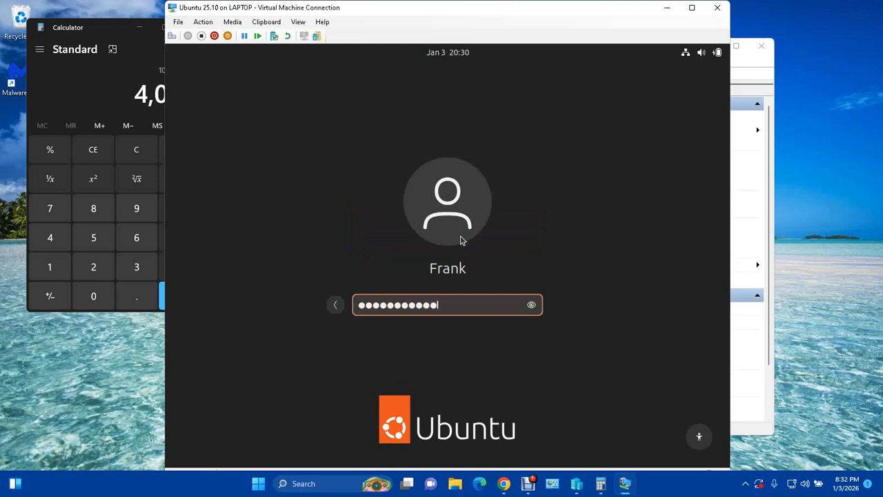
{"action": "type", "text": "•"}
{"action": "key", "text": "Return"}
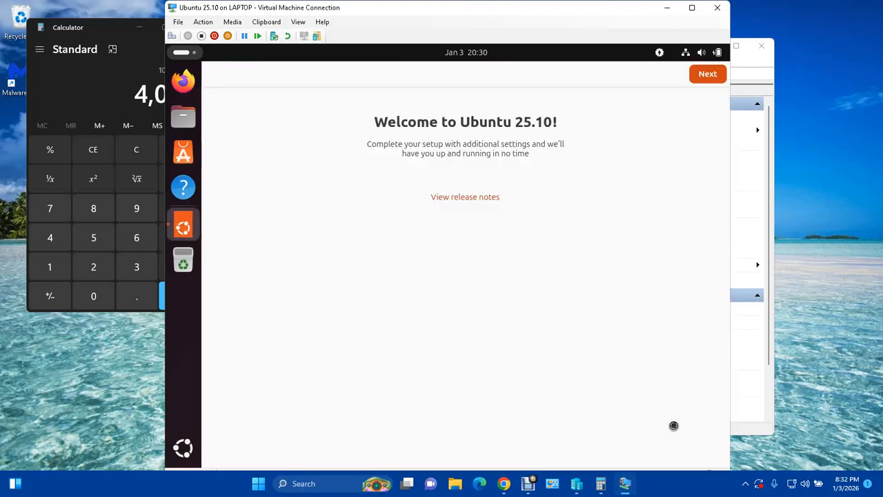
- Complete the Ubuntu welcome setup without sharing system data and close the Files window
{"action": "left_click", "coordinate": [718, 77]}
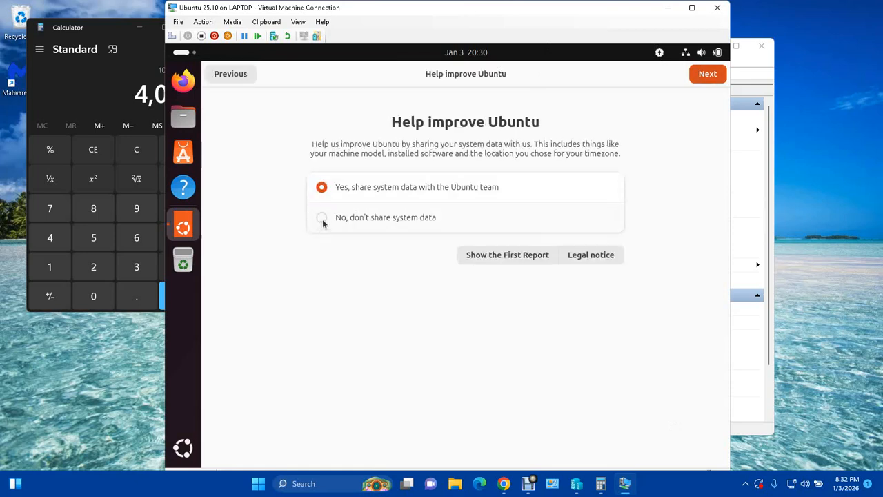
{"action": "left_click", "coordinate": [322, 219]}
{"action": "left_click", "coordinate": [705, 73]}
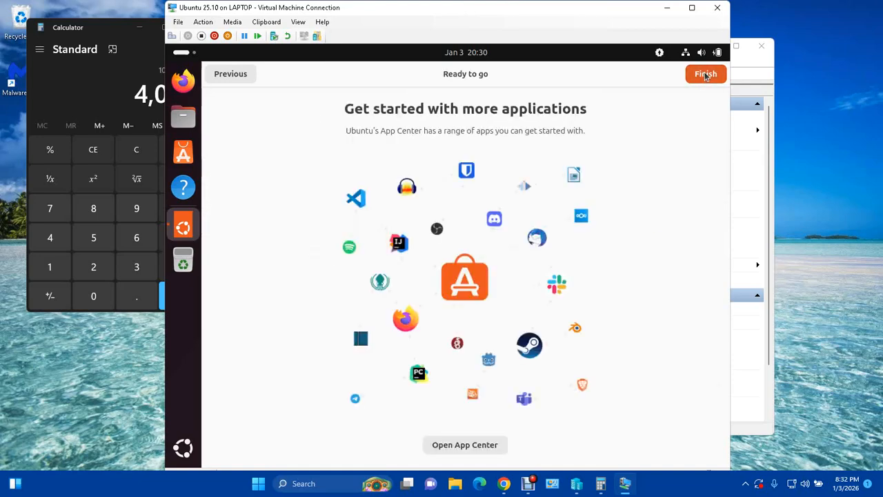
{"action": "left_click", "coordinate": [705, 74]}
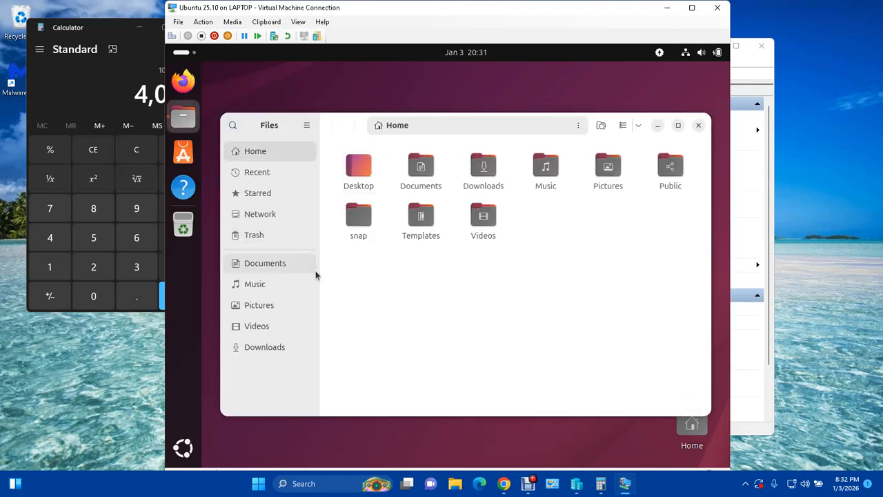
{"action": "left_click", "coordinate": [700, 127]}
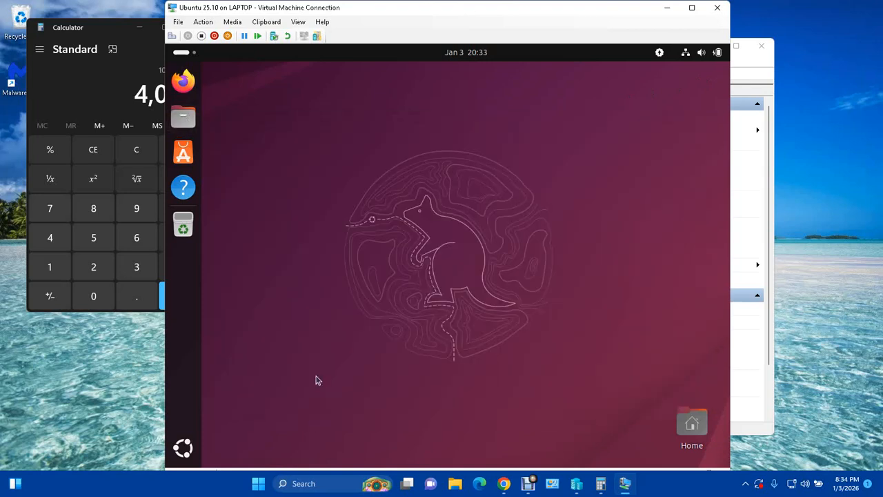
- Open a Terminal from Ubuntu's applications and run ifconfig to query the network configuration
{"action": "left_click", "coordinate": [183, 449]}
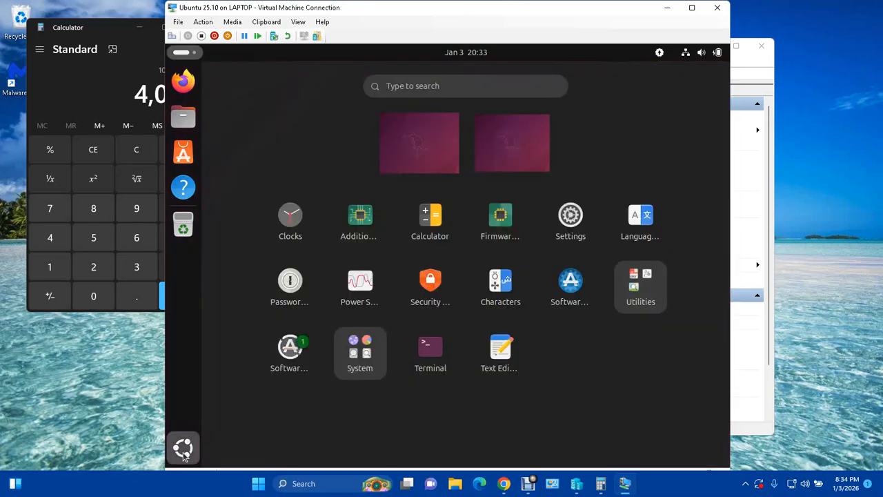
{"action": "left_click", "coordinate": [430, 350]}
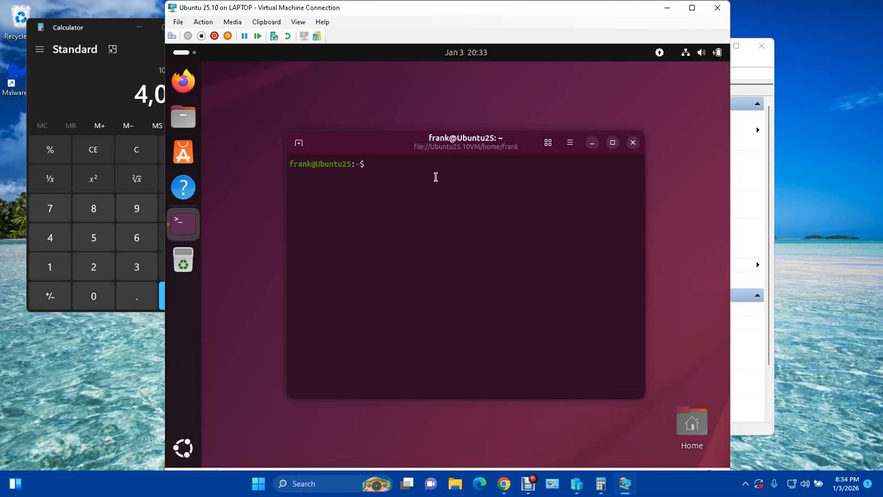
{"action": "type", "text": "ifconfig"}
{"action": "key", "text": "Return"}
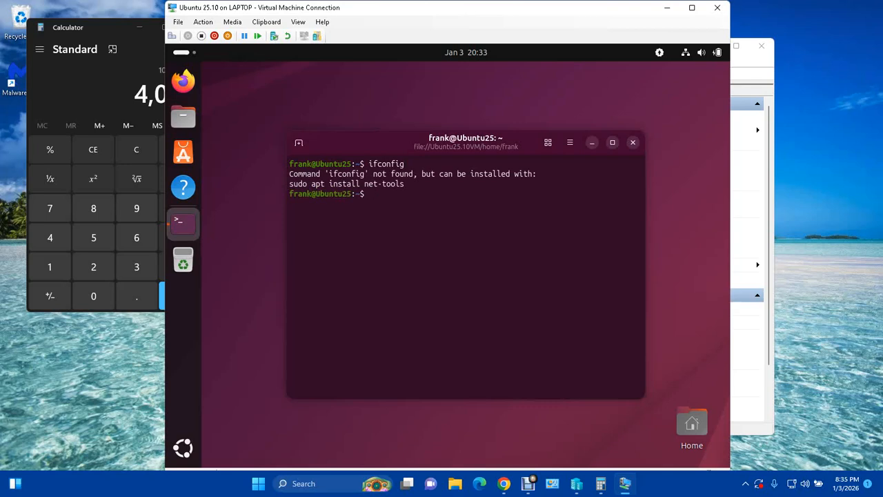
{"action": "key", "text": "Return"}
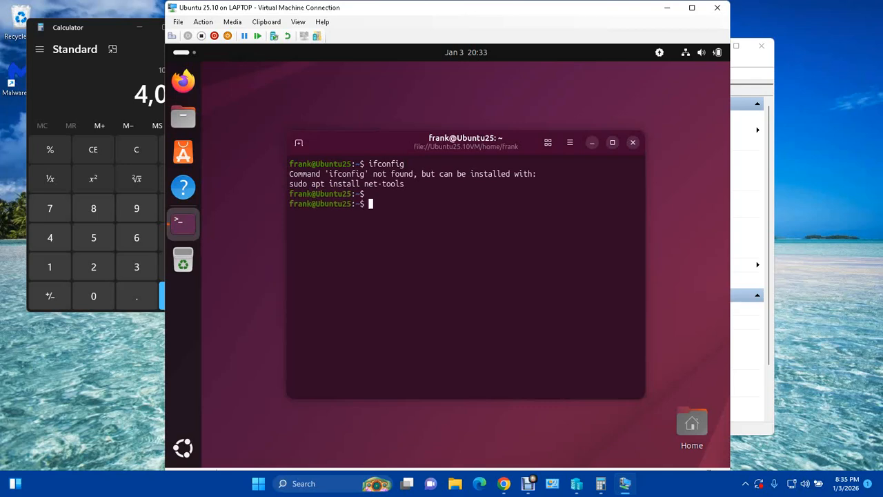
- Install the net-tools package with sudo apt install net-tools, authenticating with the account password
{"action": "type", "text": "sudo apt install net"}
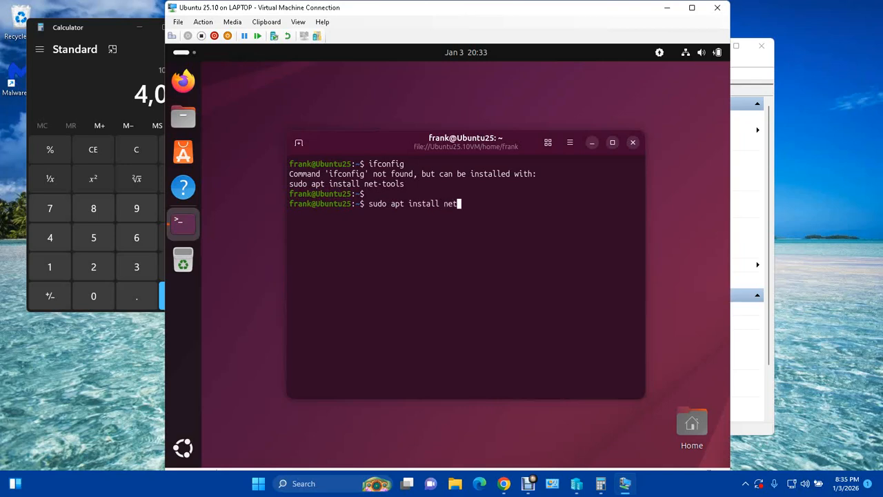
{"action": "type", "text": "-too"}
{"action": "type", "text": "ls"}
{"action": "key", "text": "Return"}
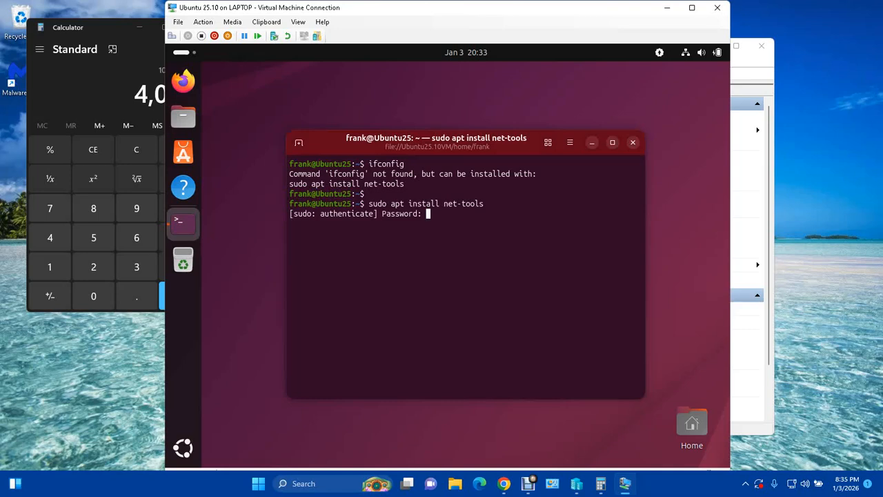
{"action": "key", "text": "Return"}
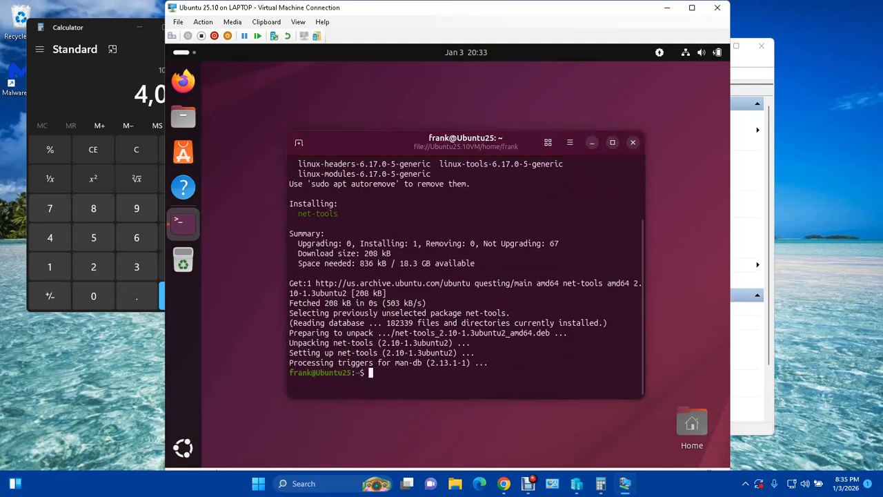
- Run ifconfig to display the virtual machine's network interfaces and IP address, and close the Terminal
{"action": "type", "text": "ifconfig"}
{"action": "key", "text": "Return"}
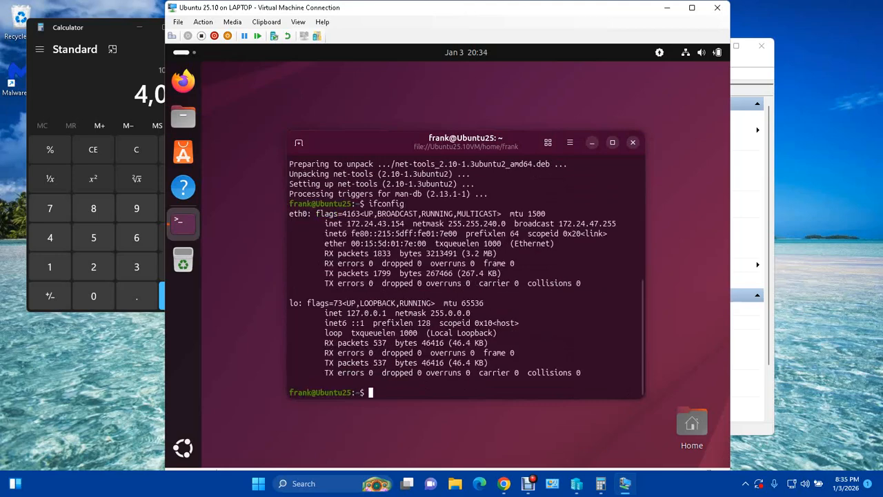
{"action": "left_click", "coordinate": [633, 142]}
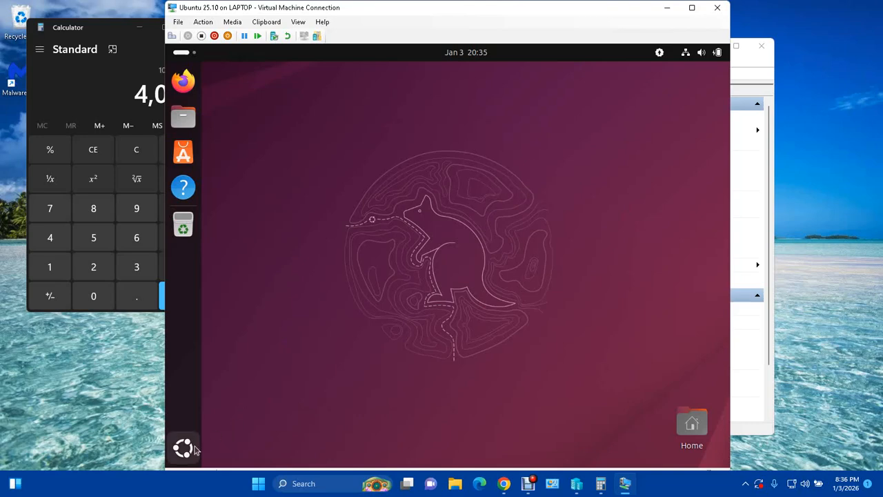
- Shut down Ubuntu with the shutdown command in a new Terminal and close the virtual machine connection window
{"action": "key", "text": "ctrl+alt+t"}
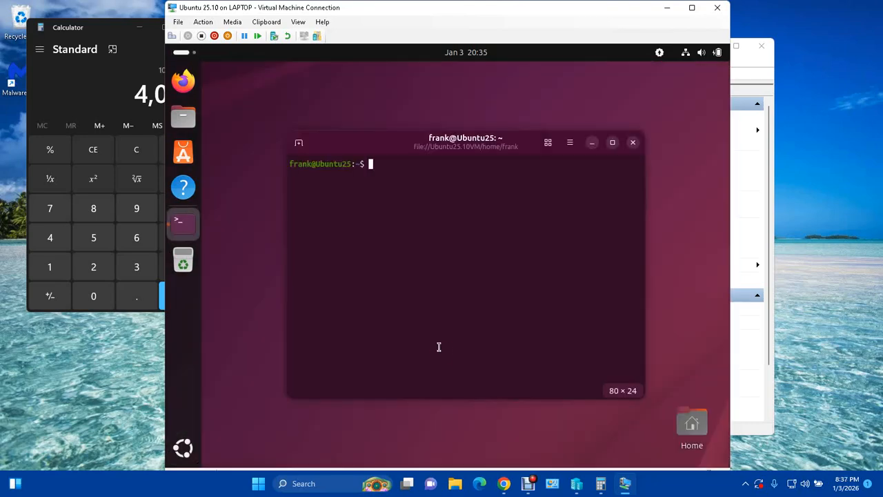
{"action": "type", "text": "shutdow"}
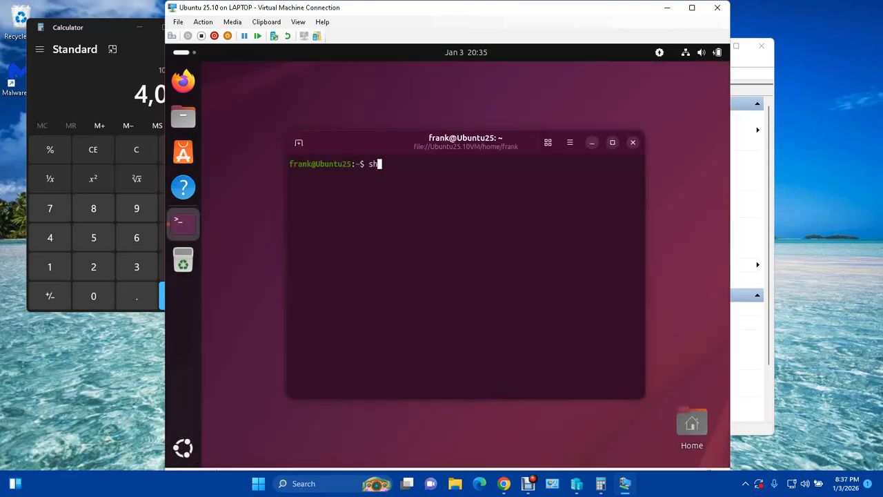
{"action": "type", "text": "n"}
{"action": "key", "text": "Return"}
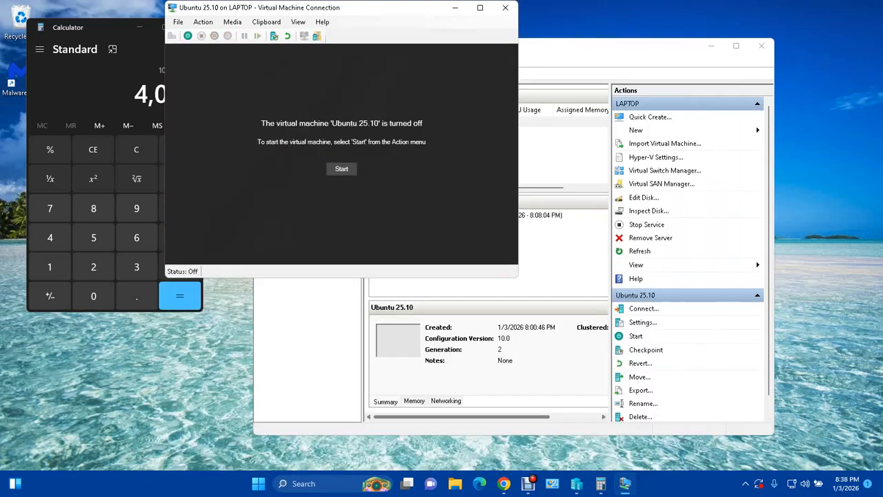
{"action": "left_click", "coordinate": [505, 8]}
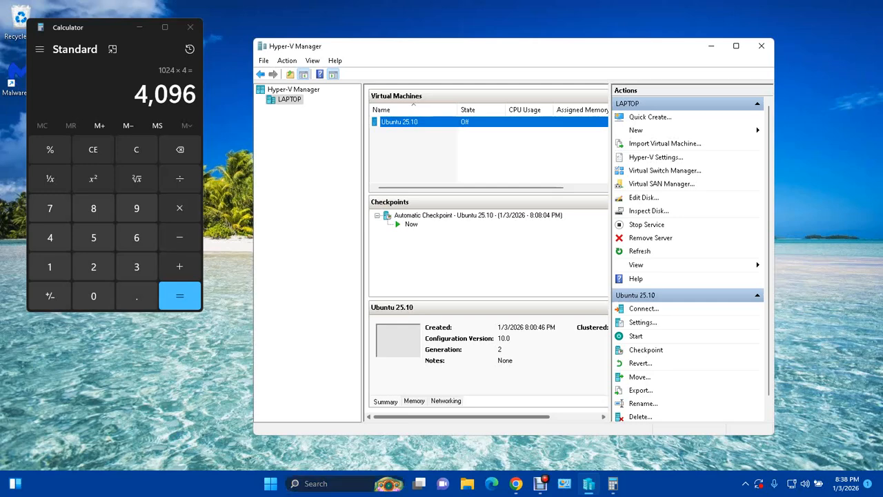
- Open System Information on the Windows host to view the system summary, and close it
{"action": "left_click", "coordinate": [331, 483]}
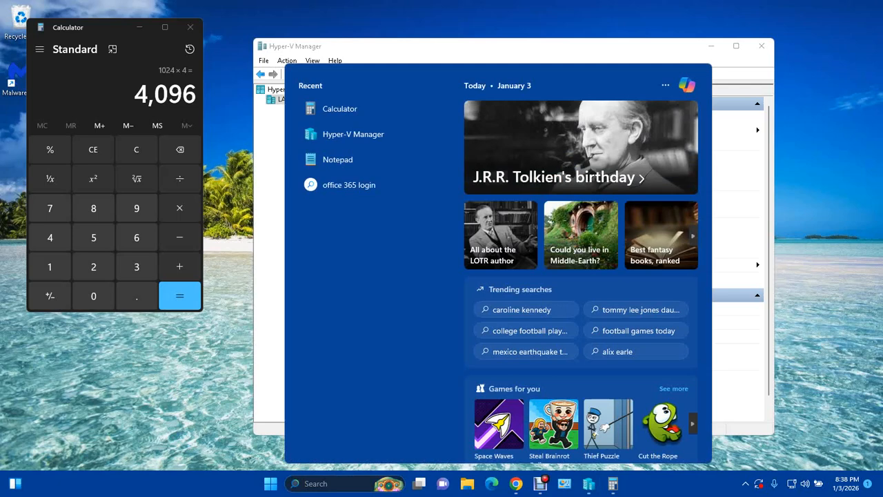
{"action": "type", "text": "system Information"}
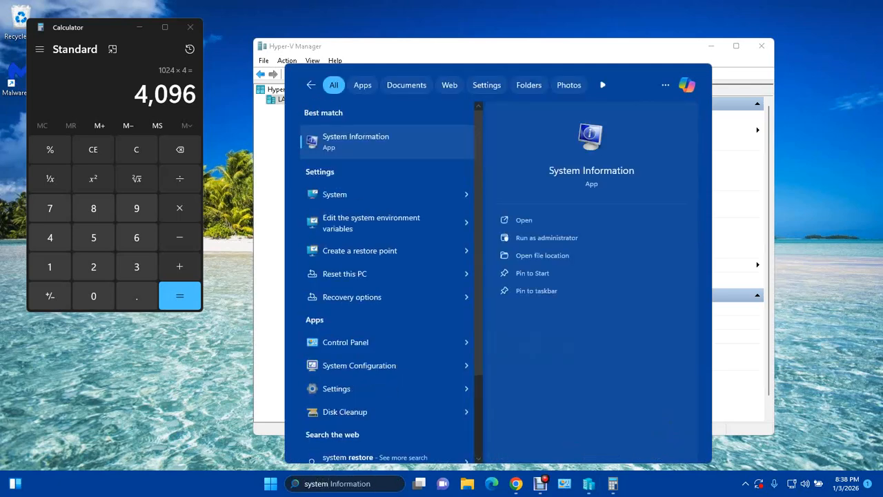
{"action": "key", "text": "Return"}
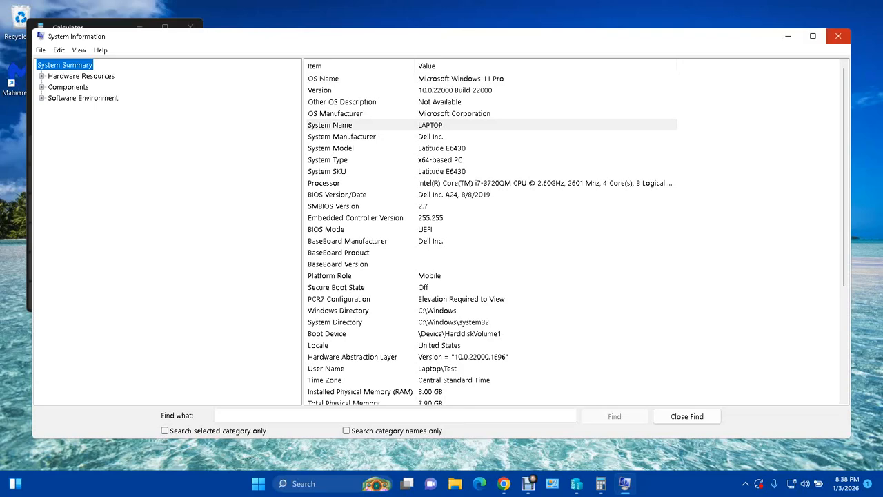
{"action": "left_click", "coordinate": [838, 36]}
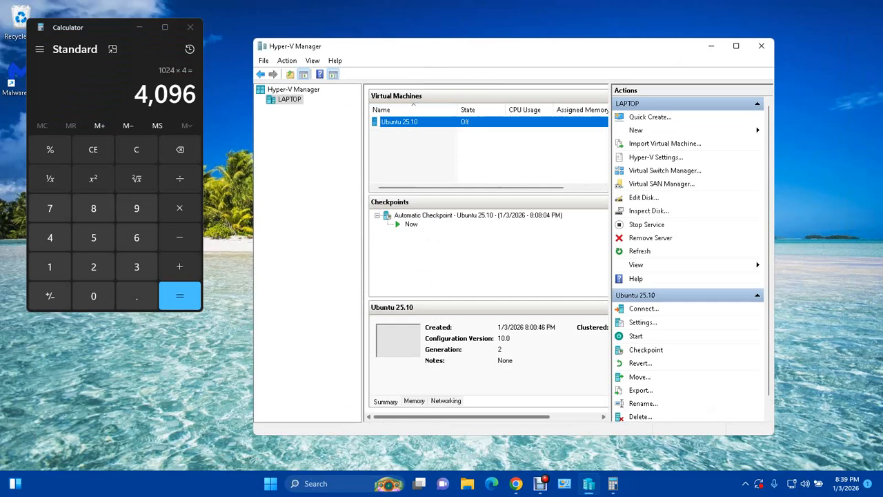
- Connect to the Ubuntu 25.10 virtual machine from Hyper-V Manager
{"action": "right_click", "coordinate": [399, 123]}
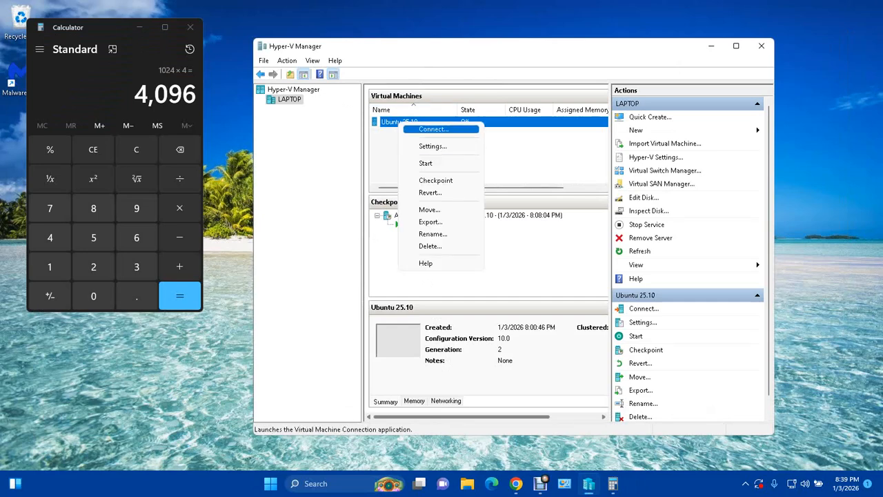
{"action": "left_click", "coordinate": [433, 129]}
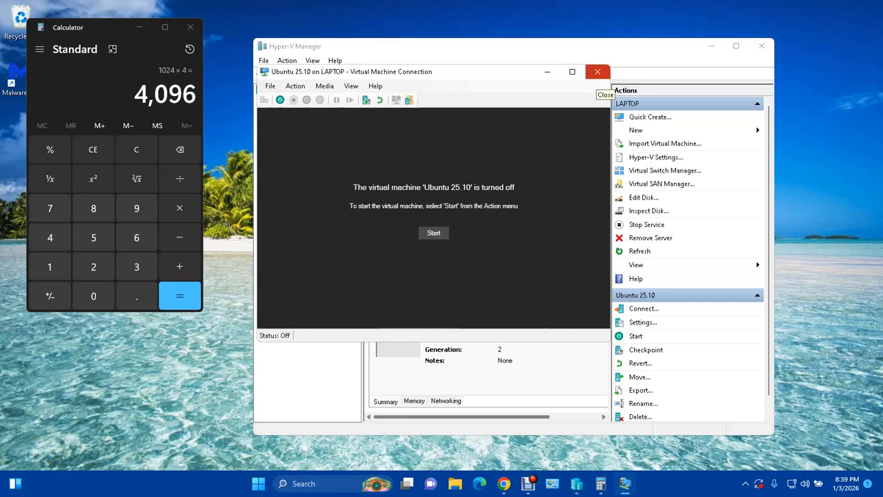
- Review the checkpoint settings of the Ubuntu 25.10 virtual machine without changing them, and close Hyper-V Manager and Calculator
{"action": "left_click", "coordinate": [598, 71]}
{"action": "right_click", "coordinate": [407, 122]}
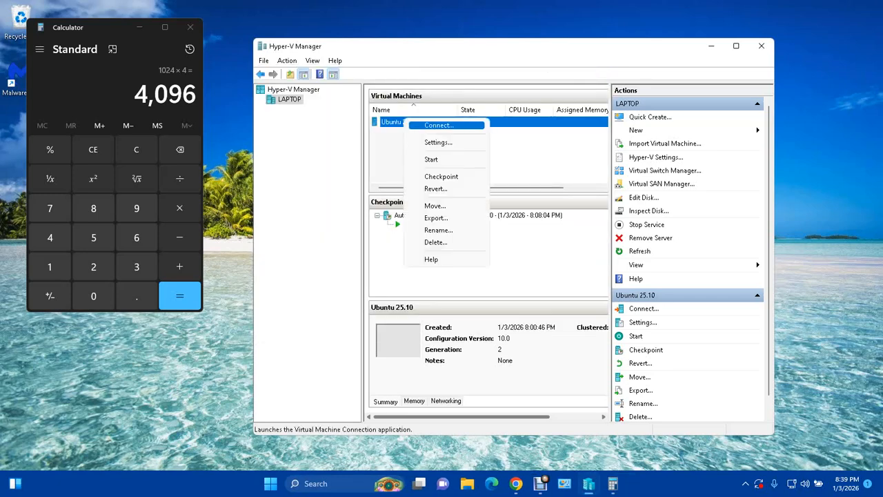
{"action": "left_click", "coordinate": [438, 142]}
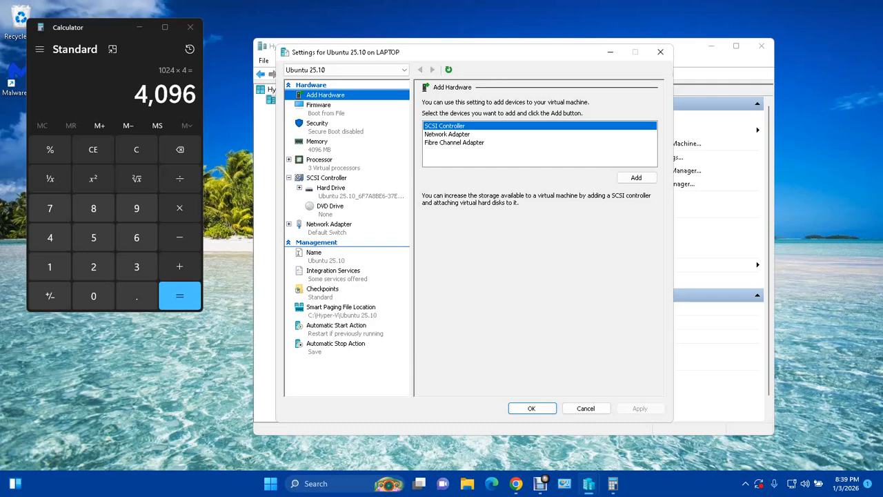
{"action": "left_click", "coordinate": [322, 289]}
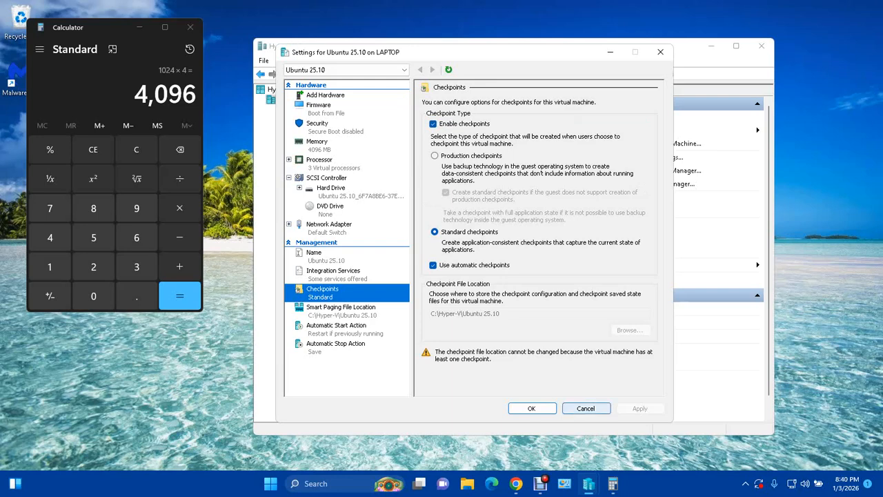
{"action": "left_click", "coordinate": [586, 408]}
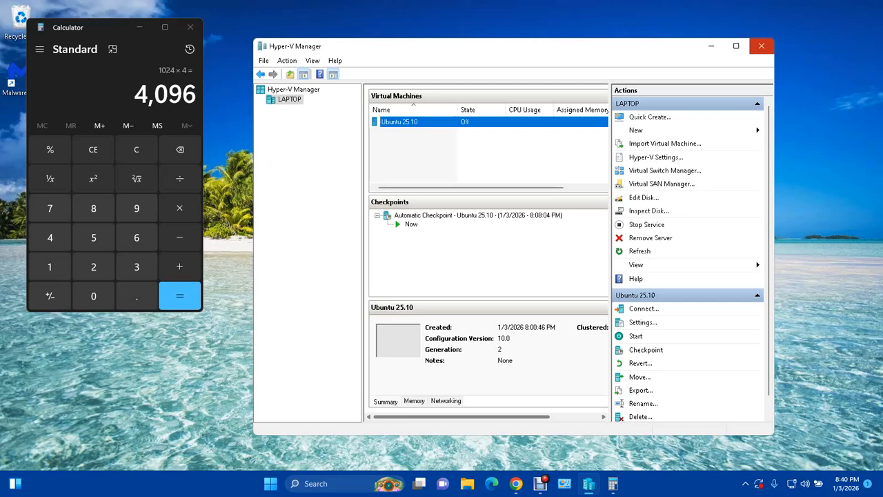
{"action": "left_click", "coordinate": [761, 46]}
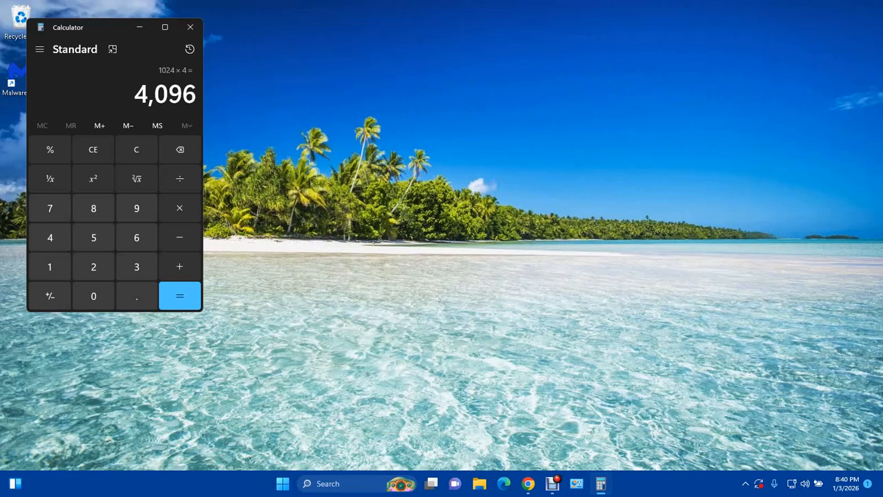
{"action": "left_click", "coordinate": [190, 27]}
- Browse to C:\Hyper-V\Ubuntu 25.10 in File Explorer to view the virtual machine's folders, and close the window
{"action": "left_click", "coordinate": [491, 484]}
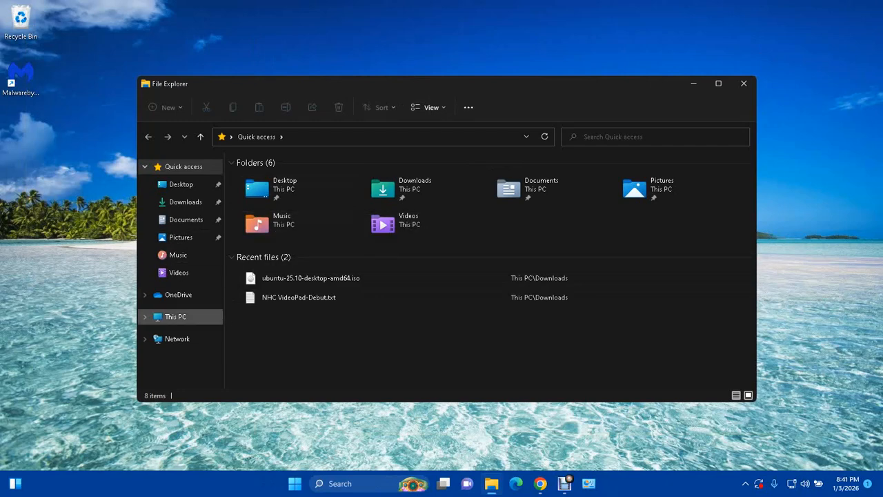
{"action": "left_click", "coordinate": [175, 316]}
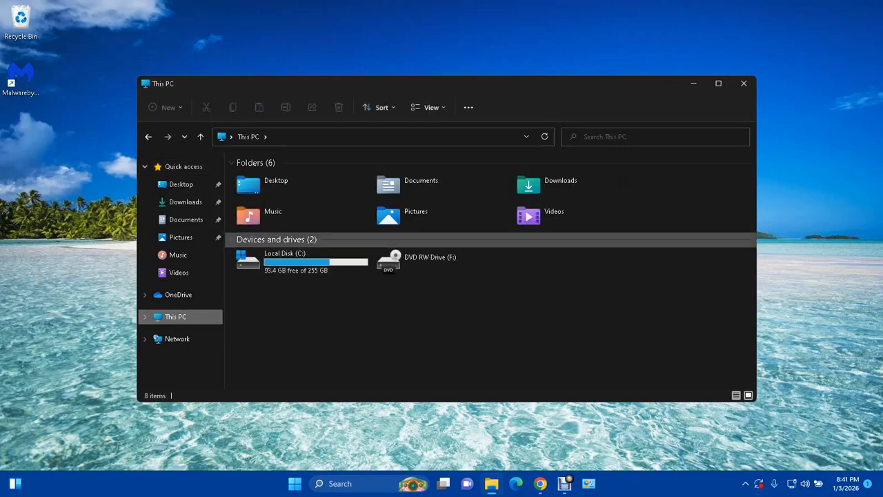
{"action": "double_click", "coordinate": [302, 262]}
{"action": "double_click", "coordinate": [259, 193]}
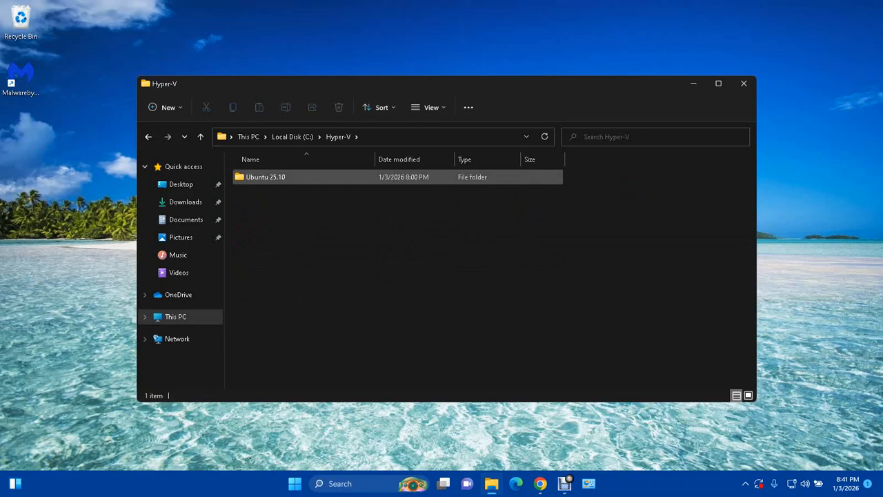
{"action": "double_click", "coordinate": [266, 179]}
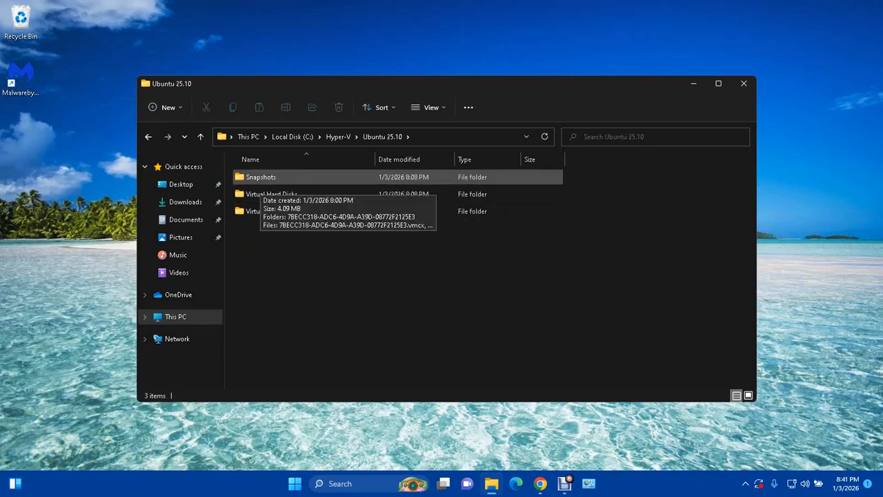
{"action": "left_click", "coordinate": [744, 82]}
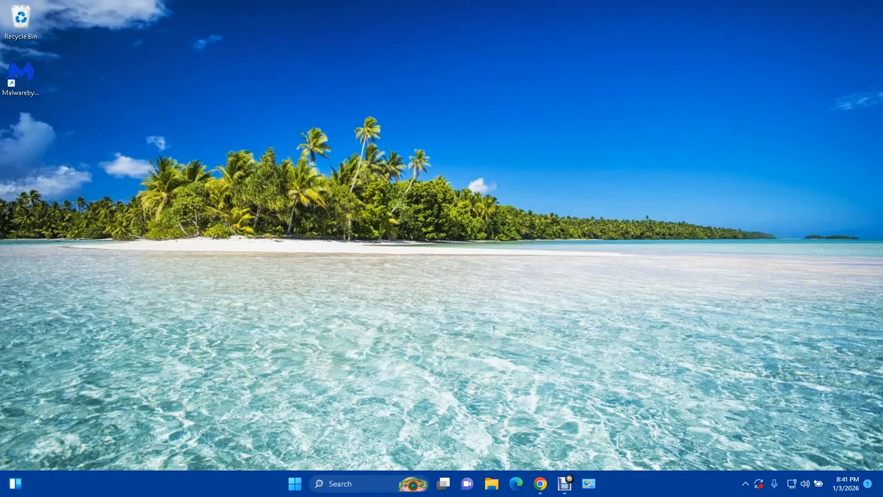
- Search Windows for hyper and pin Hyper-V Manager to the taskbar
{"action": "key", "text": "super+s"}
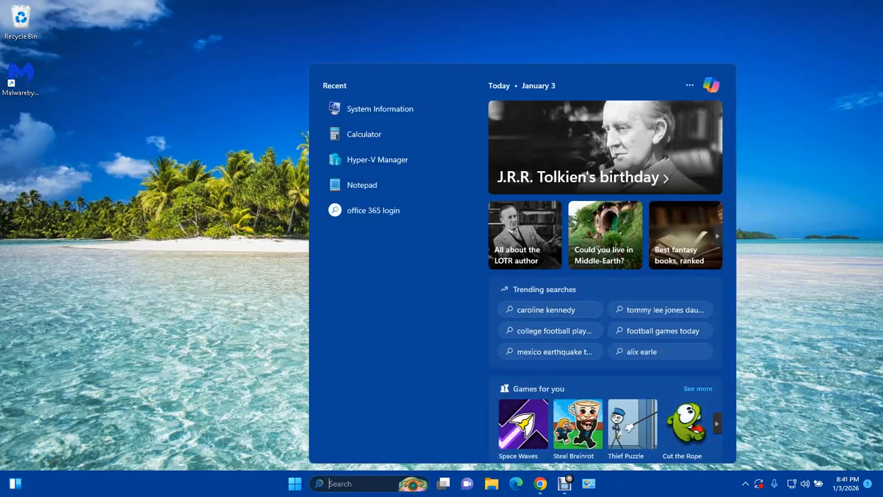
{"action": "type", "text": "hyper"}
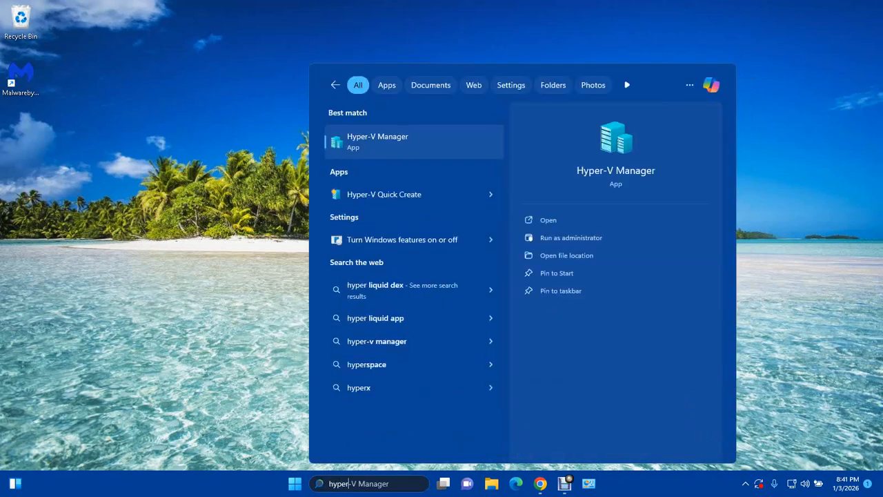
{"action": "right_click", "coordinate": [443, 144]}
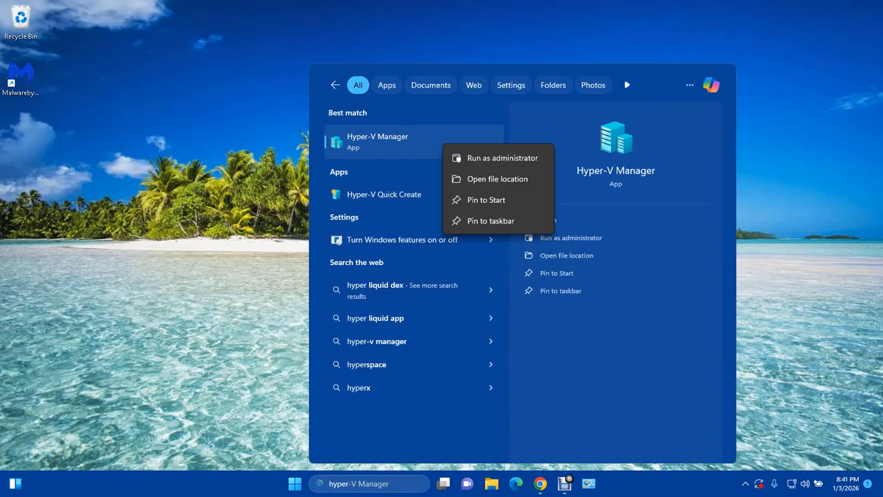
{"action": "left_click", "coordinate": [491, 220]}
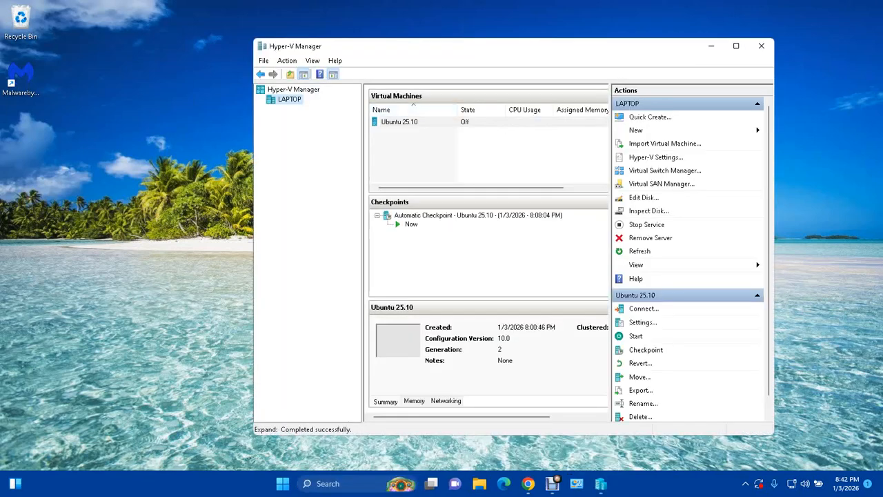
- Connect to the Ubuntu 25.10 virtual machine in Hyper-V Manager and start it, continuing from its last state
{"action": "double_click", "coordinate": [400, 122]}
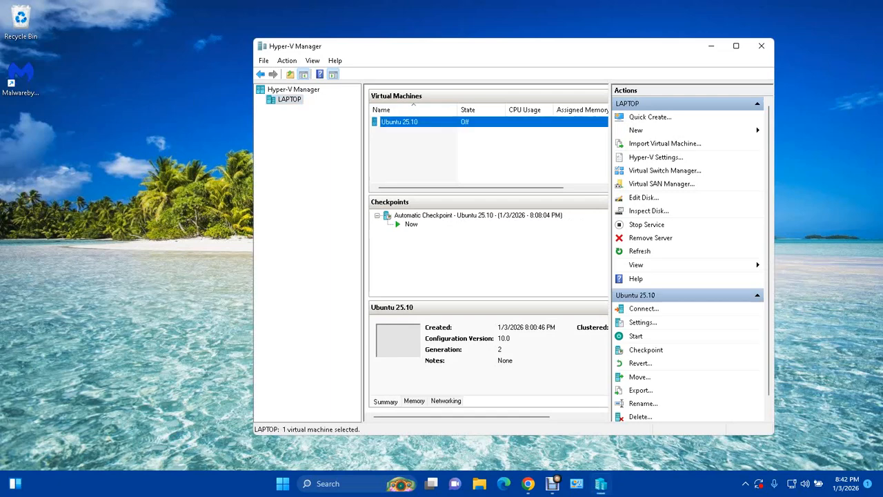
{"action": "left_click", "coordinate": [434, 232]}
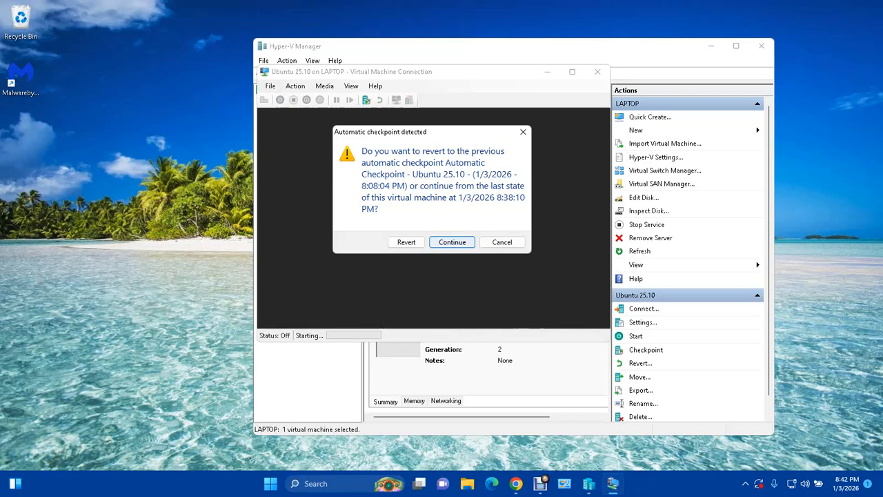
{"action": "key", "text": "Return"}
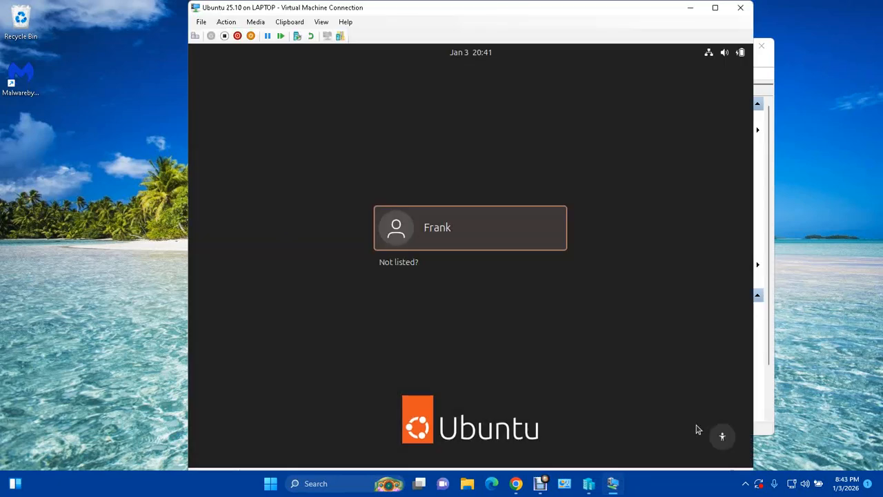
- Log in to Ubuntu with the listed user account by entering the account password
{"action": "left_click", "coordinate": [467, 232]}
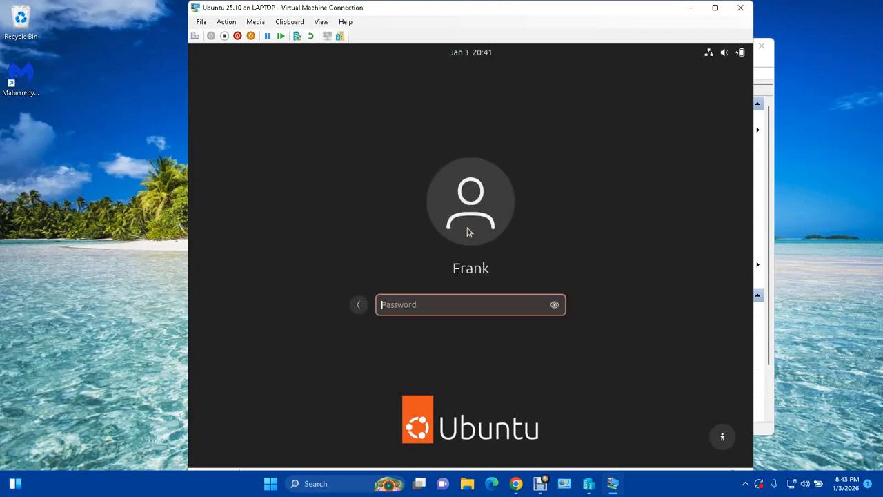
{"action": "type", "text": "*************"}
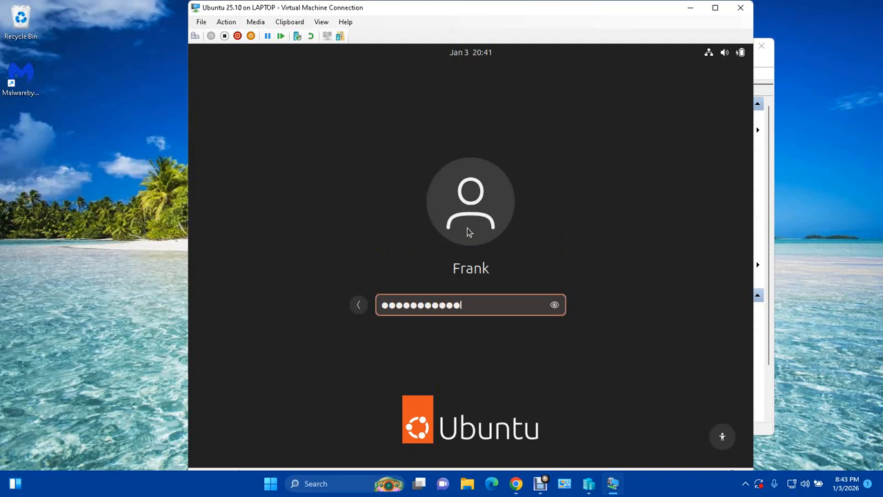
{"action": "key", "text": "Return"}
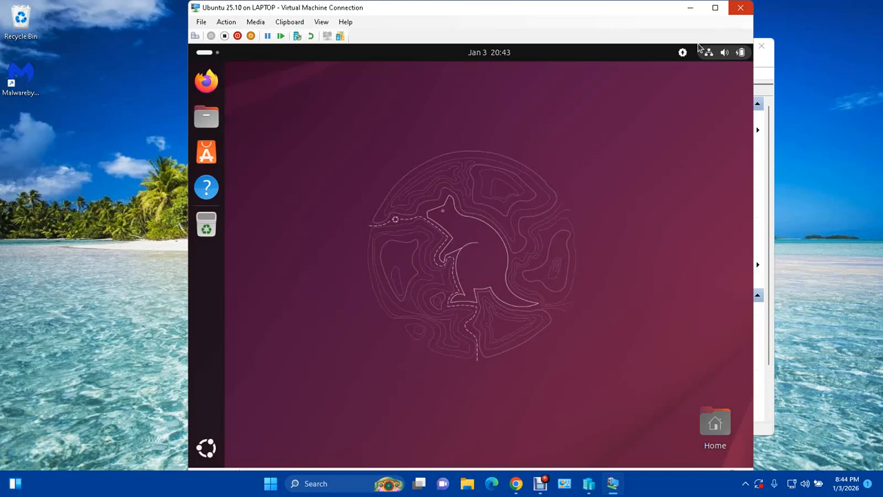
- Close the virtual machine connection window and shut down the Ubuntu 25.10 virtual machine from Hyper-V Manager
{"action": "left_click", "coordinate": [741, 7]}
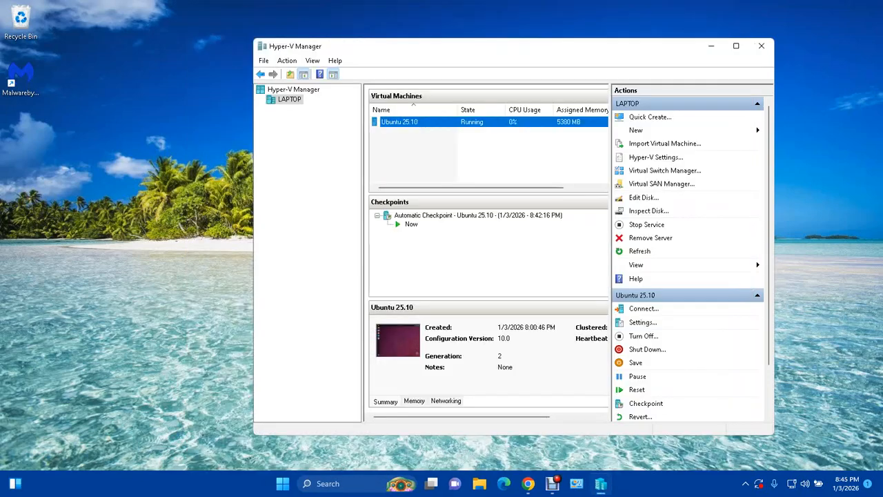
{"action": "right_click", "coordinate": [461, 122]}
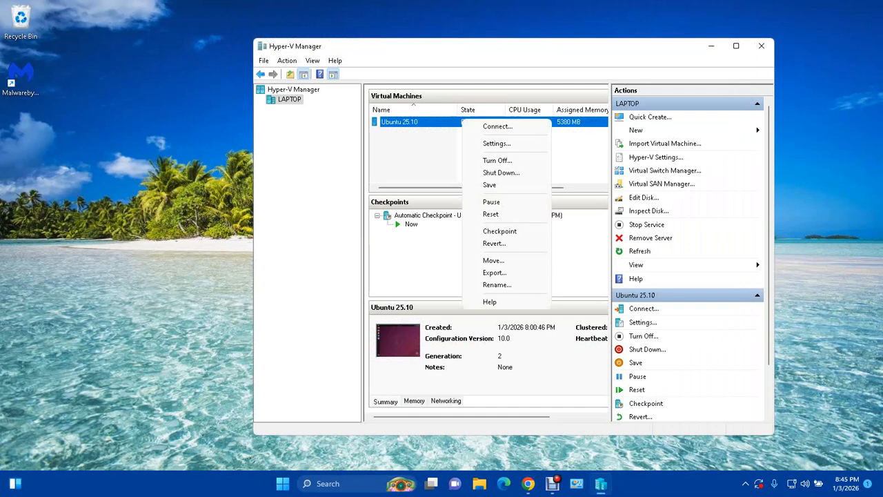
{"action": "left_click", "coordinate": [501, 173]}
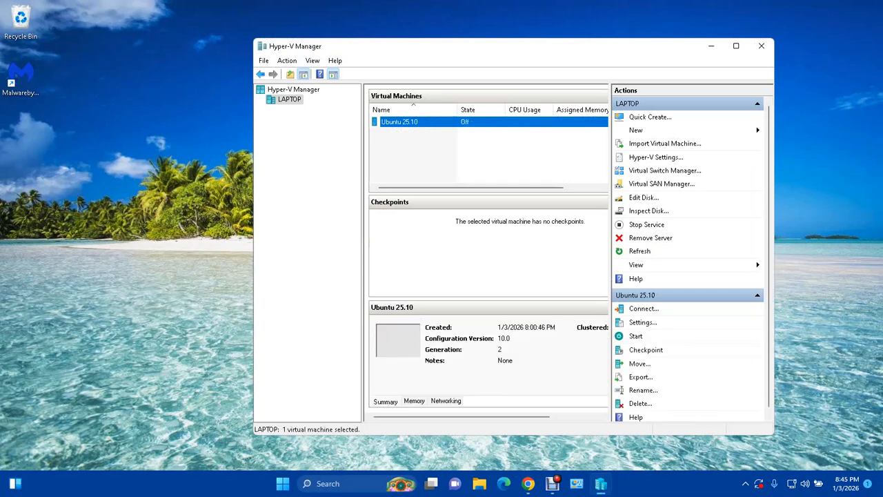
- Delete the Ubuntu 25.10 virtual machine, confirm the deletion, and close Hyper-V Manager
{"action": "right_click", "coordinate": [472, 122]}
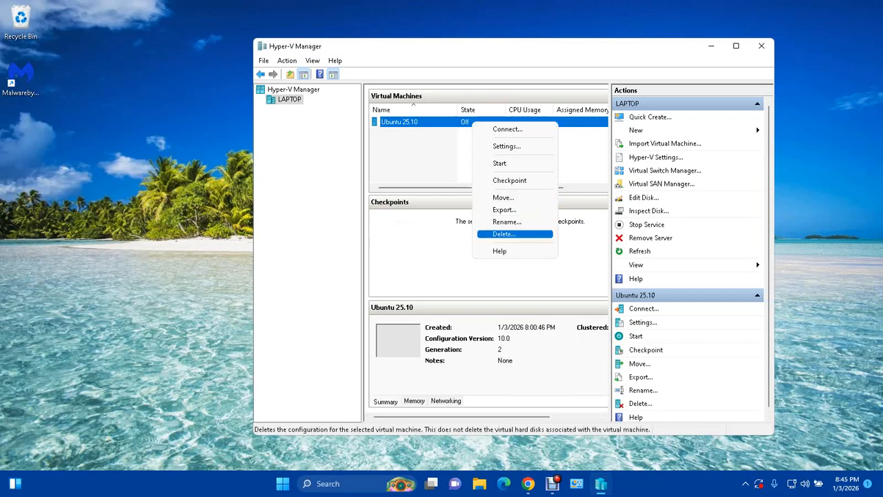
{"action": "left_click", "coordinate": [504, 234]}
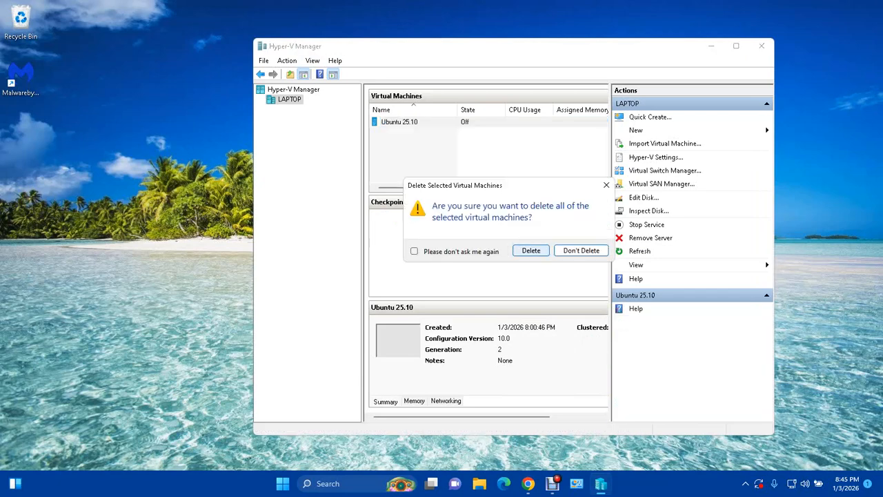
{"action": "key", "text": "Return"}
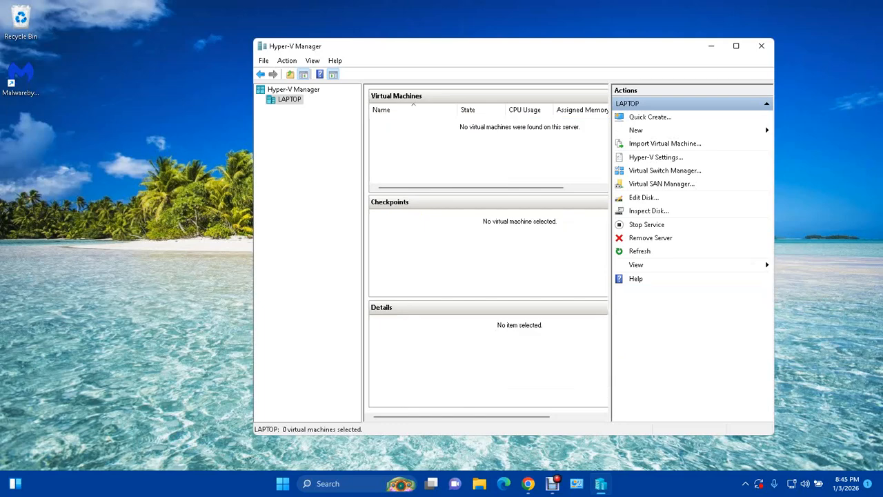
{"action": "left_click", "coordinate": [761, 45]}
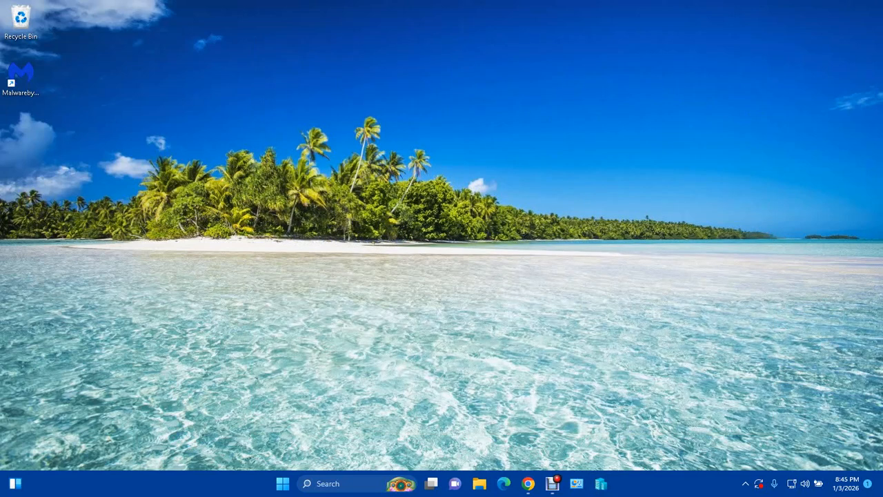
- Check the leftover Ubuntu 25.10 folder under C:\Hyper-V in File Explorer and delete it
{"action": "left_click", "coordinate": [479, 484]}
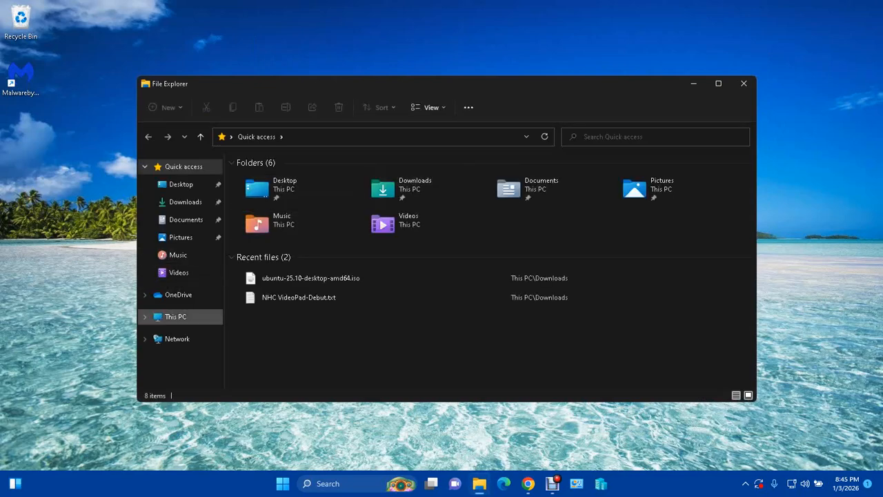
{"action": "left_click", "coordinate": [175, 317]}
{"action": "double_click", "coordinate": [297, 260]}
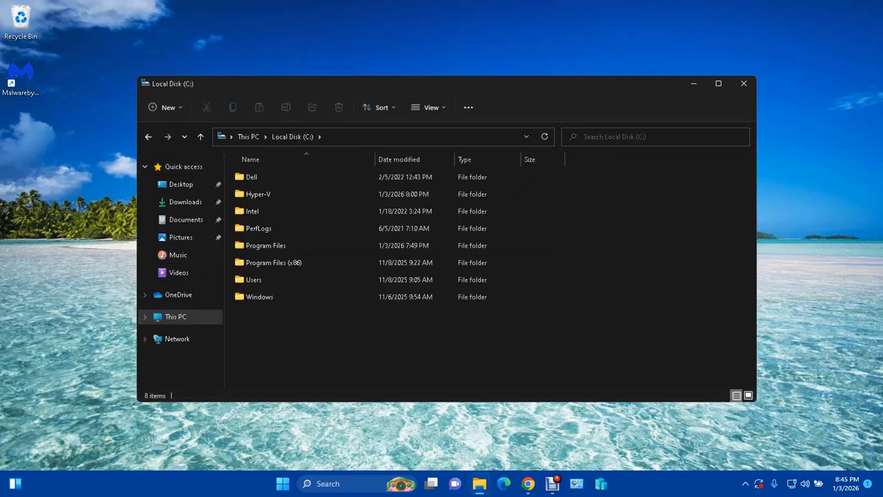
{"action": "double_click", "coordinate": [261, 194]}
{"action": "double_click", "coordinate": [265, 177]}
{"action": "left_click", "coordinate": [200, 137]}
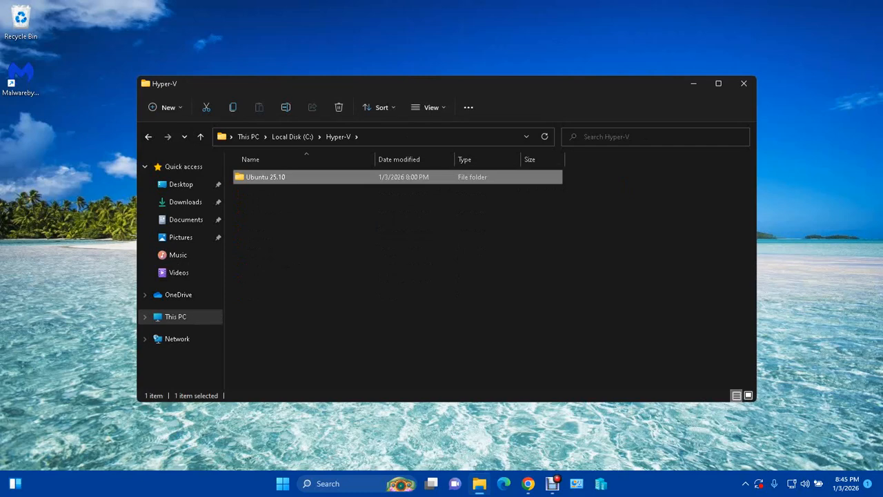
{"action": "right_click", "coordinate": [253, 177]}
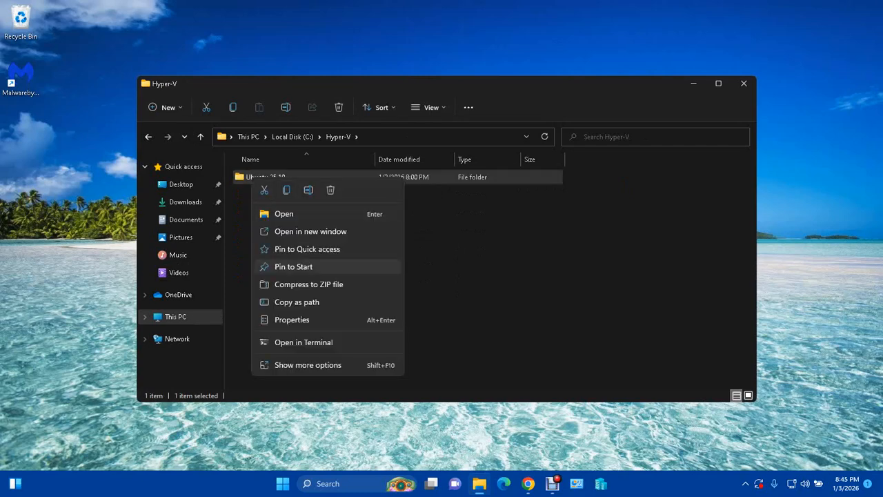
{"action": "left_click", "coordinate": [331, 189]}
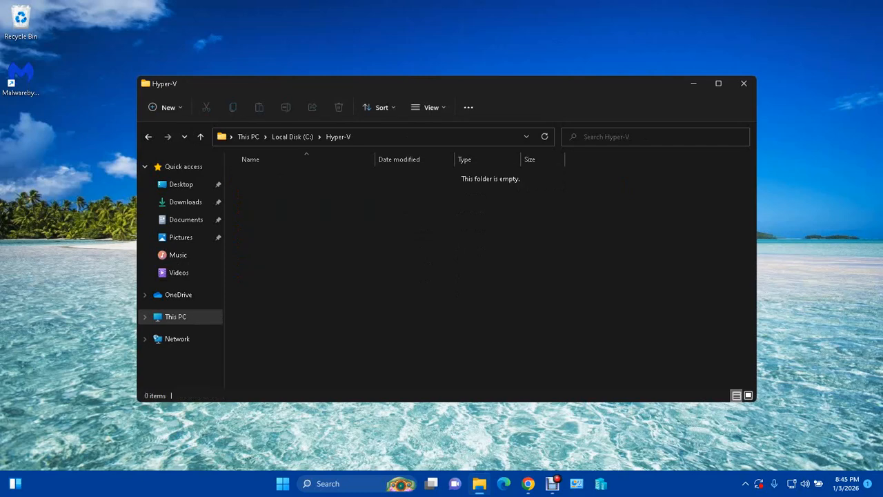
- Empty the Recycle Bin and confirm the permanent deletion of its items
{"action": "right_click", "coordinate": [24, 17]}
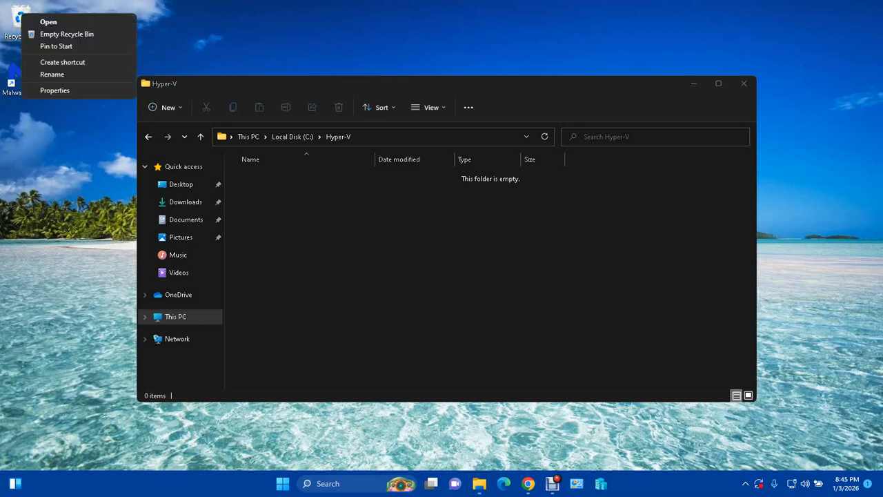
{"action": "left_click", "coordinate": [67, 34]}
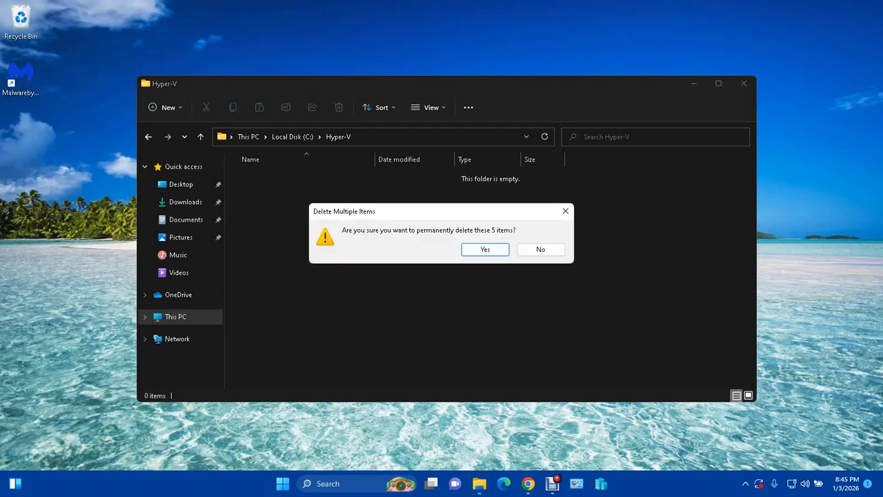
{"action": "key", "text": "Return"}
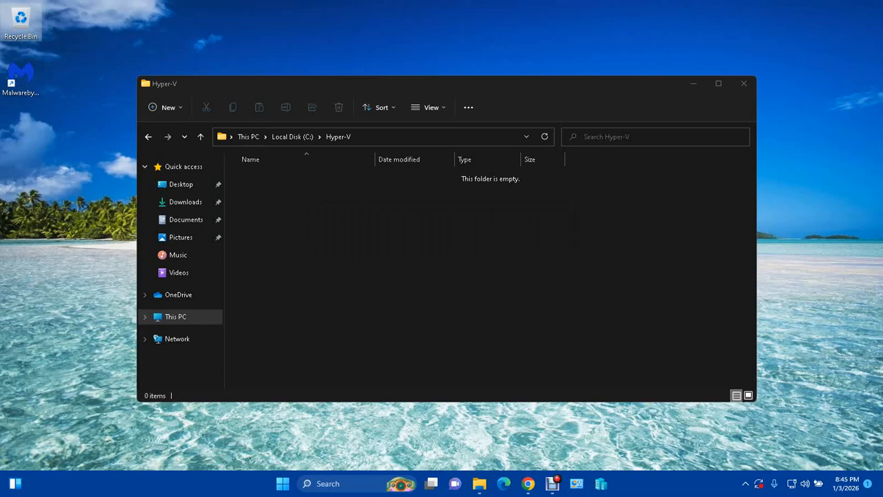
- Close the empty Hyper-V folder, check the free space on Local Disk (C:) under This PC, and close File Explorer
{"action": "left_click", "coordinate": [744, 83]}
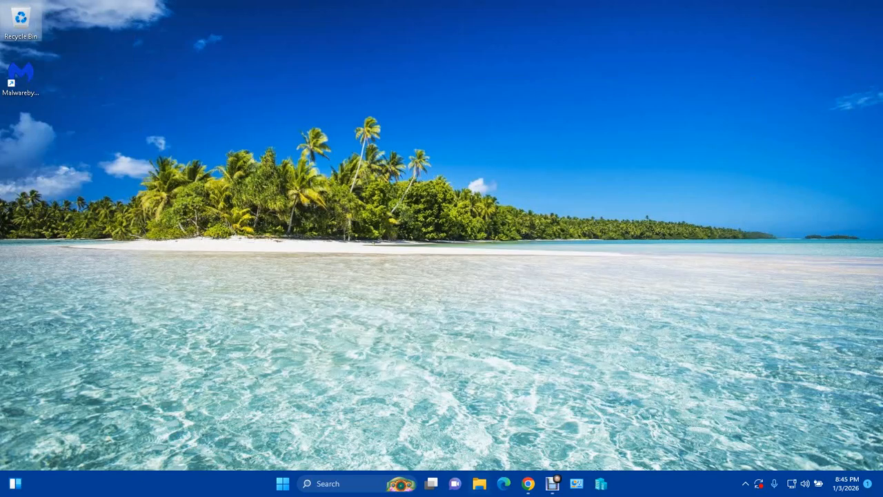
{"action": "key", "text": "super+e"}
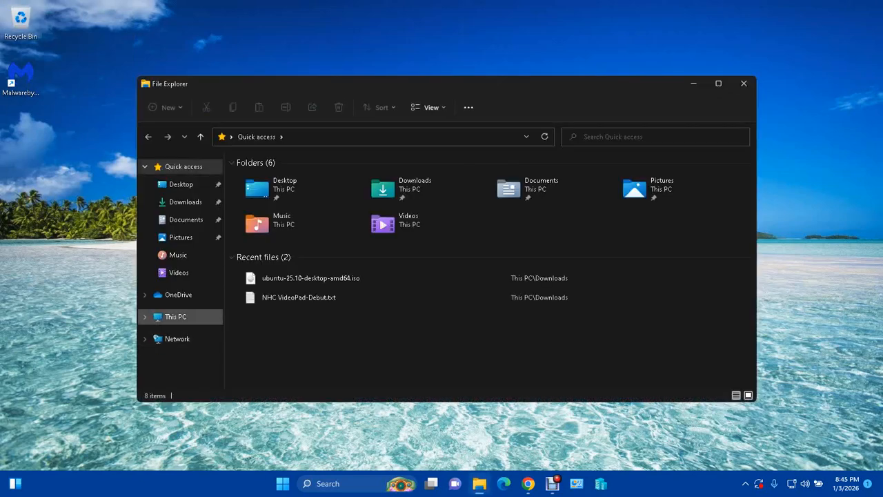
{"action": "left_click", "coordinate": [175, 316]}
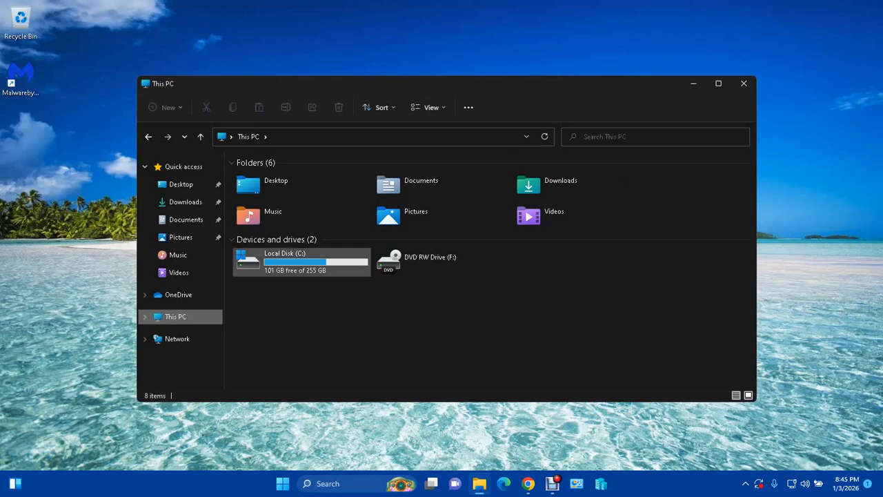
{"action": "left_click", "coordinate": [744, 84]}
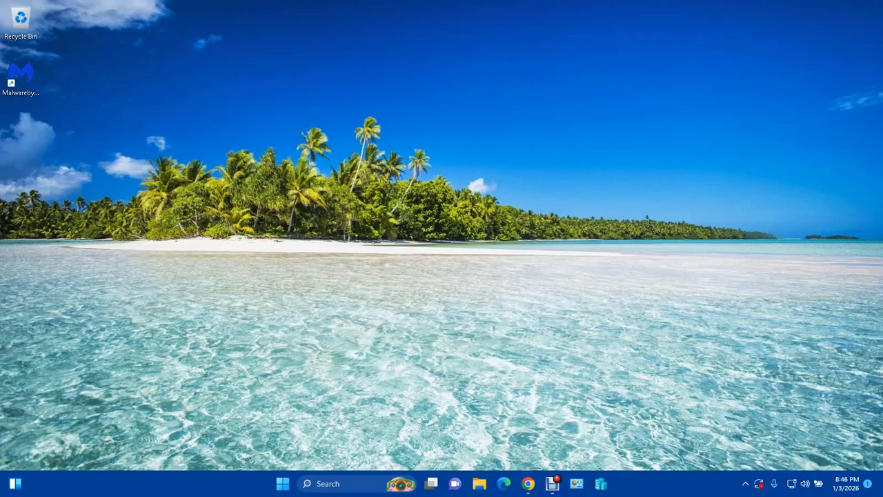
- Turn off the Hyper-V feature in Windows Features from Control Panel's Programs and Features and apply the change
{"action": "left_click", "coordinate": [577, 484]}
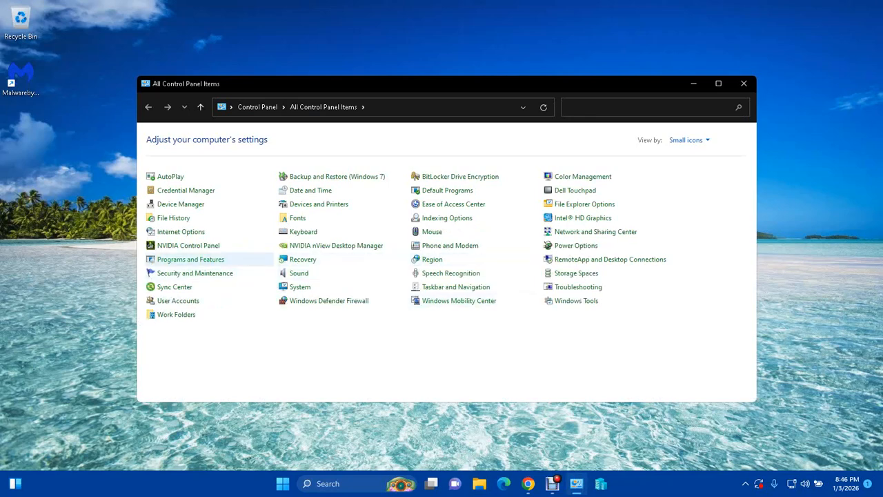
{"action": "left_click", "coordinate": [190, 259]}
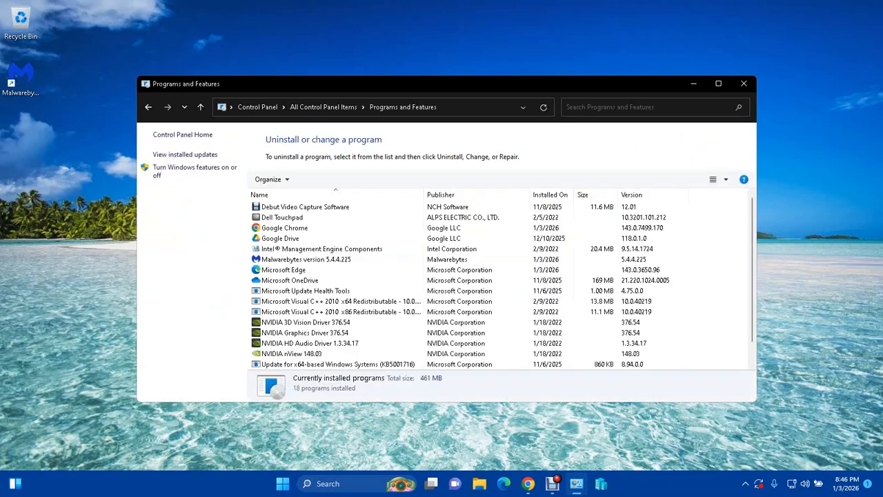
{"action": "left_click", "coordinate": [194, 167]}
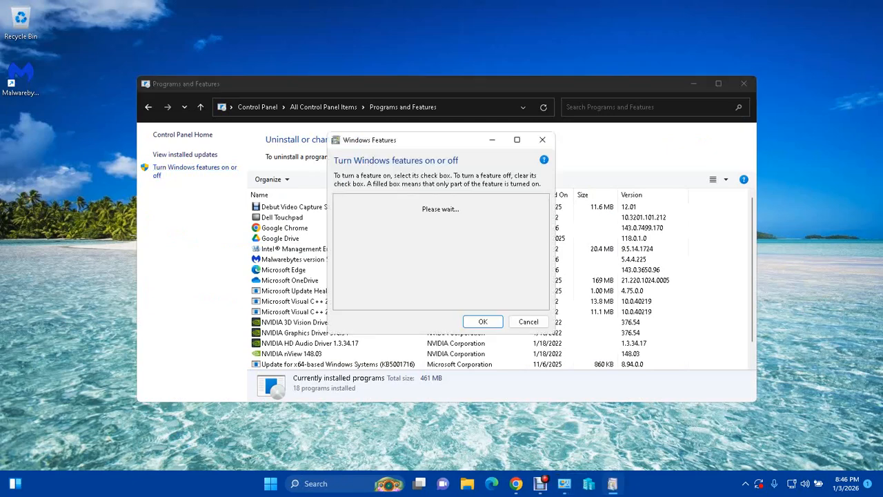
{"action": "left_click", "coordinate": [354, 268]}
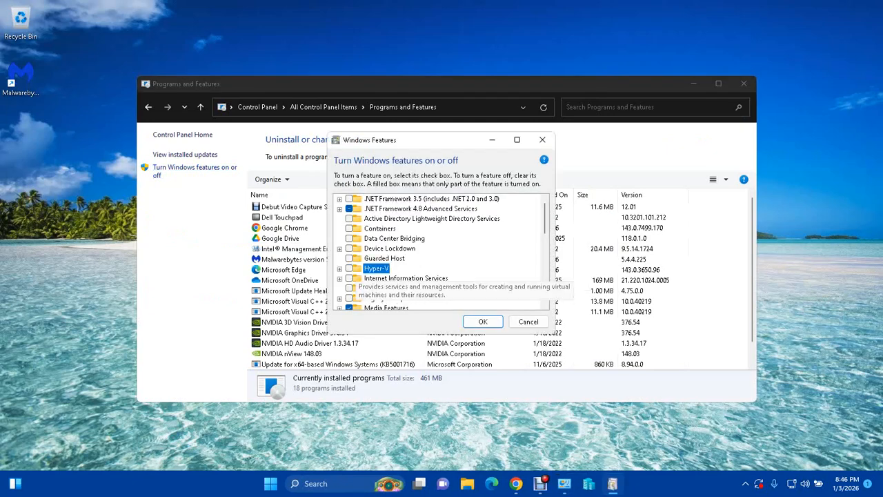
{"action": "left_click", "coordinate": [483, 321]}
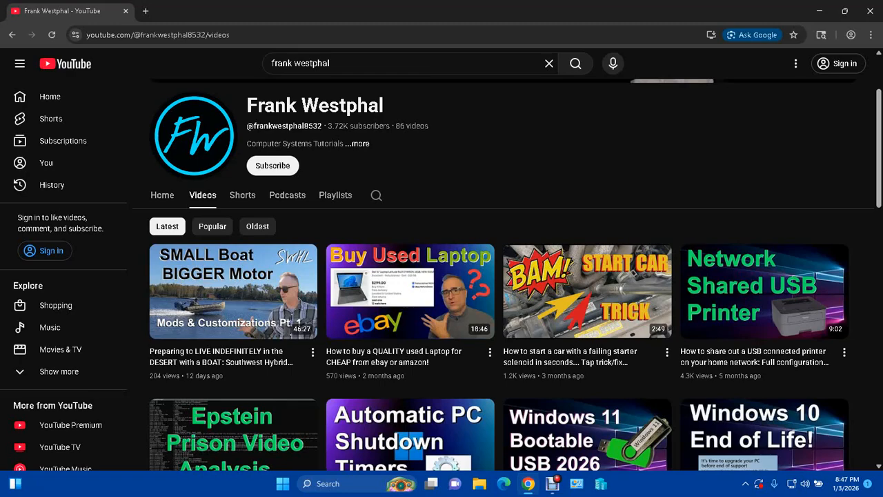
{"action": "scroll", "coordinate": [587, 269], "scroll_direction": "down", "scroll_amount": 5}
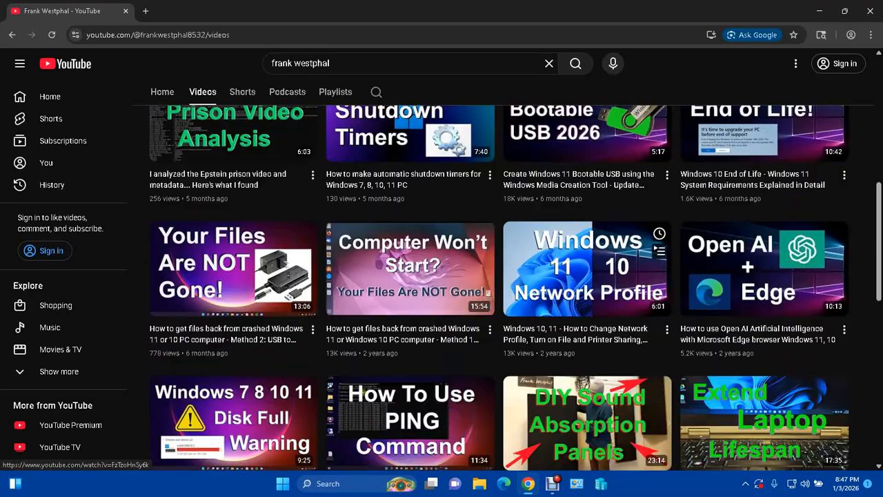
{"action": "scroll", "coordinate": [586, 269], "scroll_direction": "down", "scroll_amount": 2}
{"action": "scroll", "coordinate": [586, 269], "scroll_direction": "up", "scroll_amount": 7}
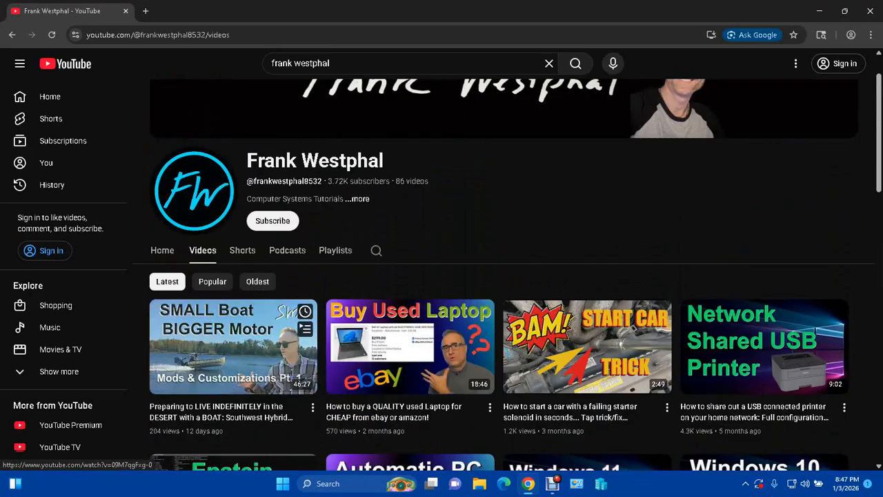